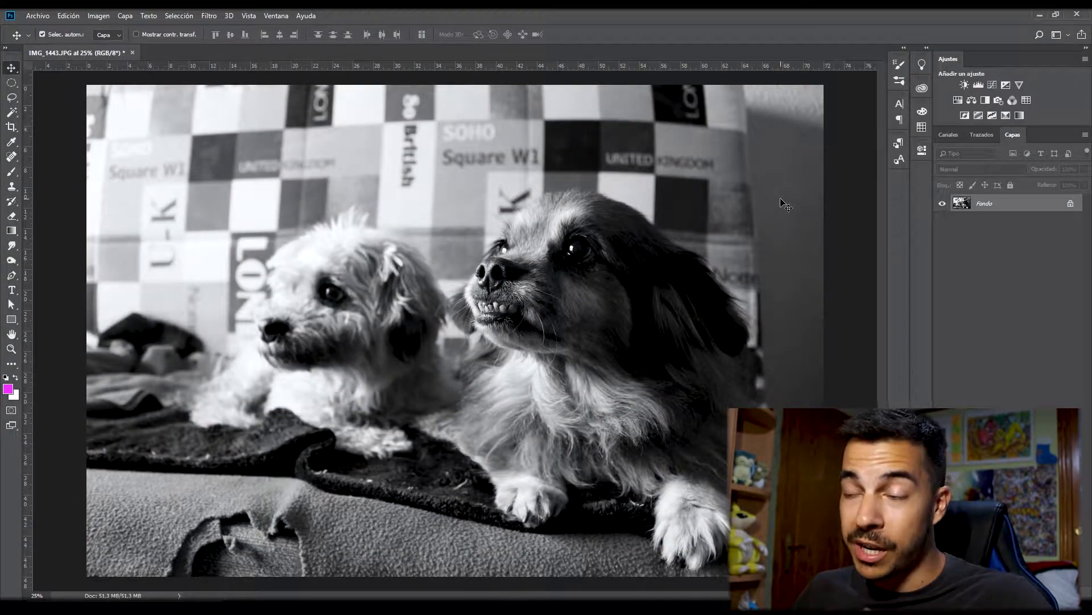
# - Undo the photo's black-and-white conversion and open the Pintura al óleo filter
pyautogui.hotkey('ctrl', 'z')
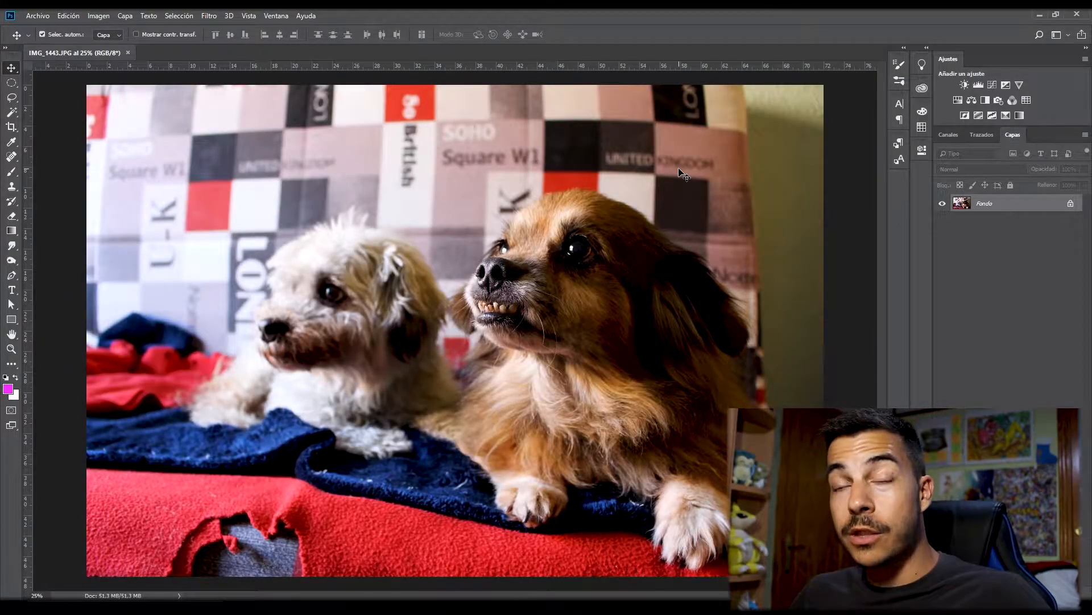
pyautogui.click(206, 18)
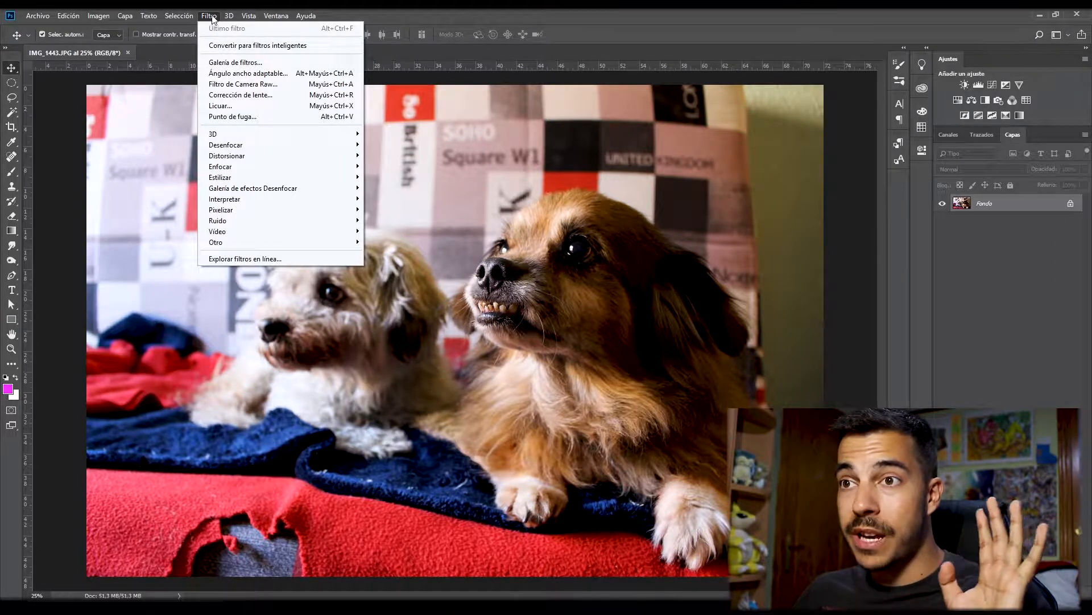
pyautogui.moveTo(221, 178)
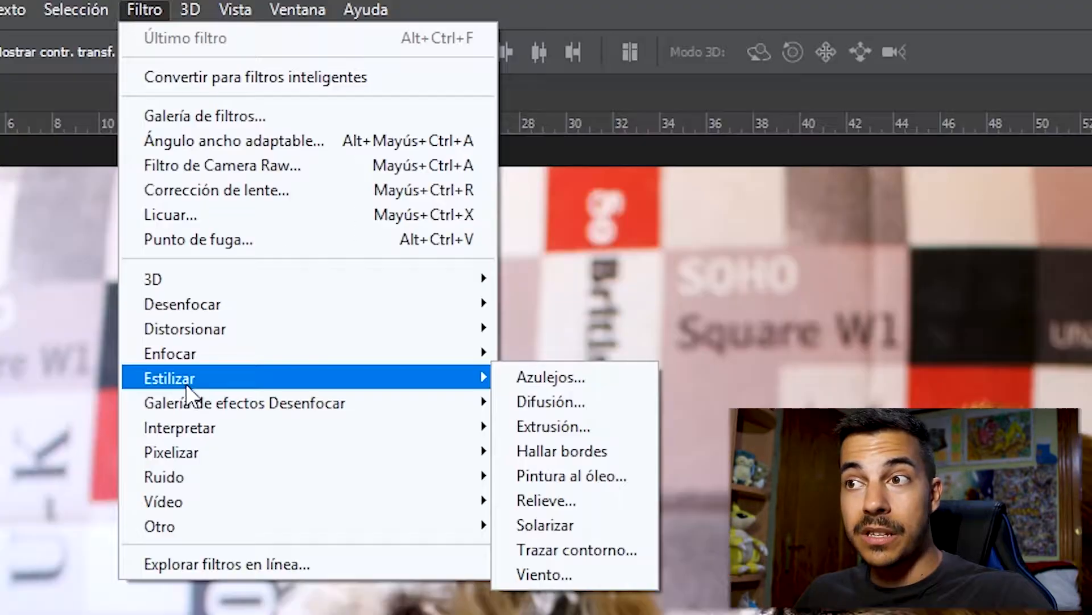
pyautogui.click(608, 475)
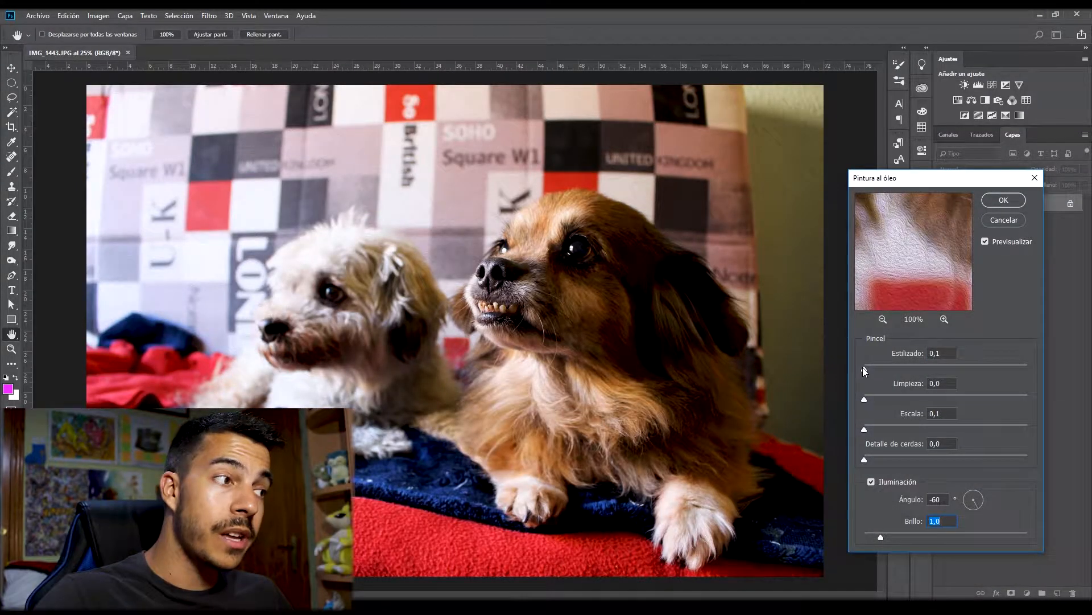
# - Set Estilizado and Limpieza to 10,0, Brillo to 4,0, Escala to 3,9 and Detalle de cerdas to 8,4, comparing the photo with and without preview
pyautogui.moveTo(865, 368); pyautogui.dragTo(1049, 368)
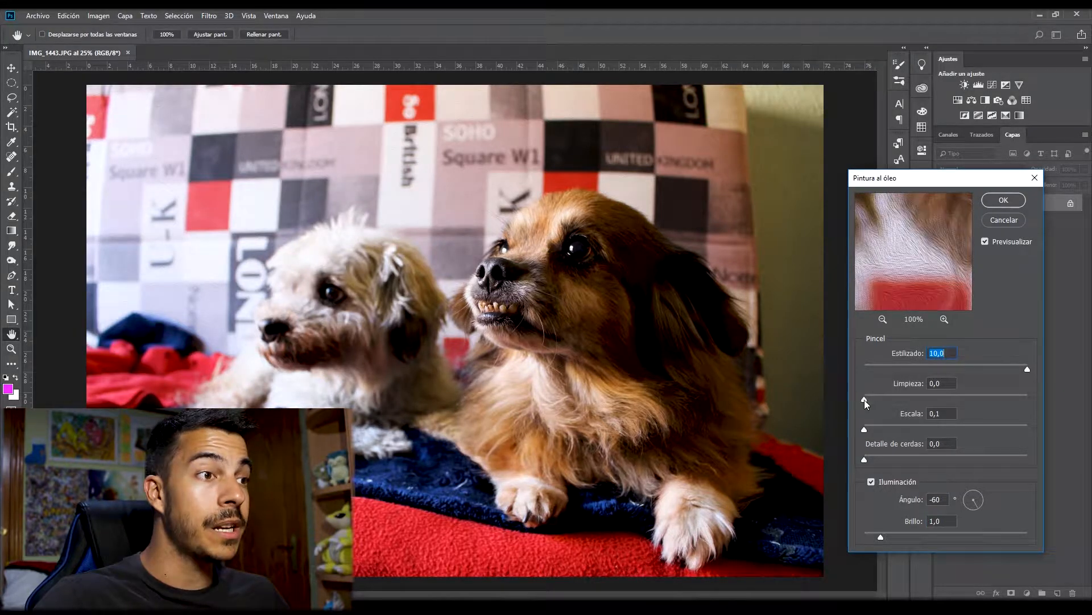
pyautogui.moveTo(864, 399); pyautogui.dragTo(970, 399)
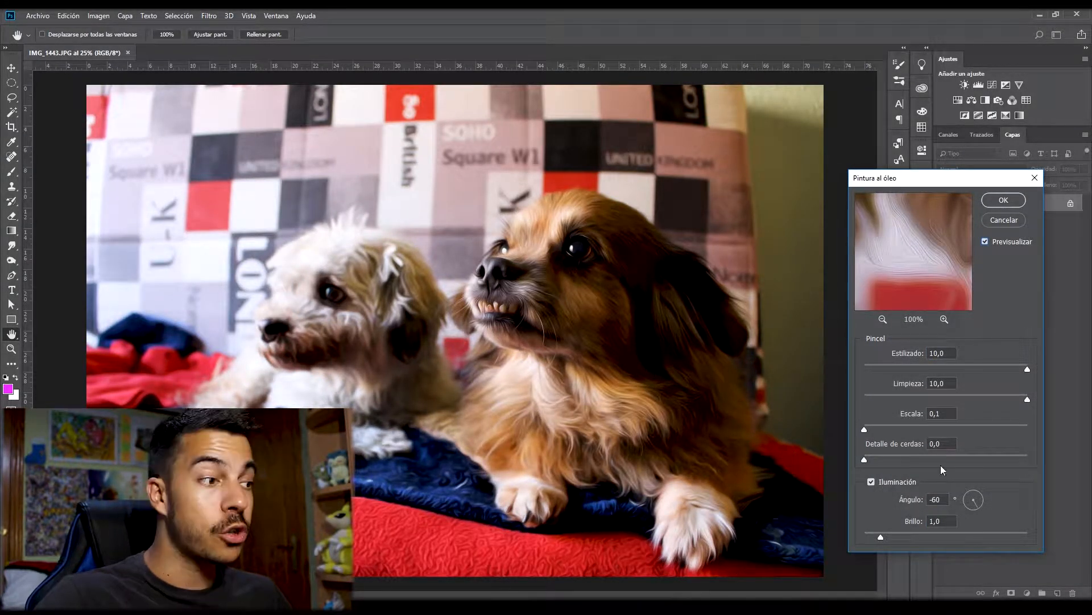
pyautogui.moveTo(883, 536); pyautogui.dragTo(930, 535)
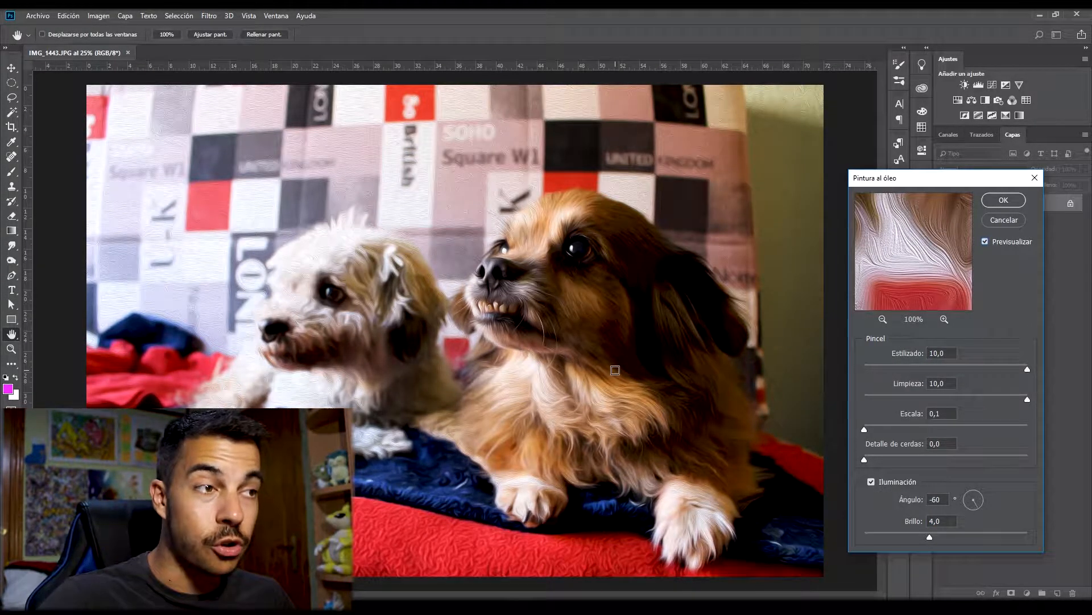
pyautogui.moveTo(864, 429); pyautogui.dragTo(927, 429)
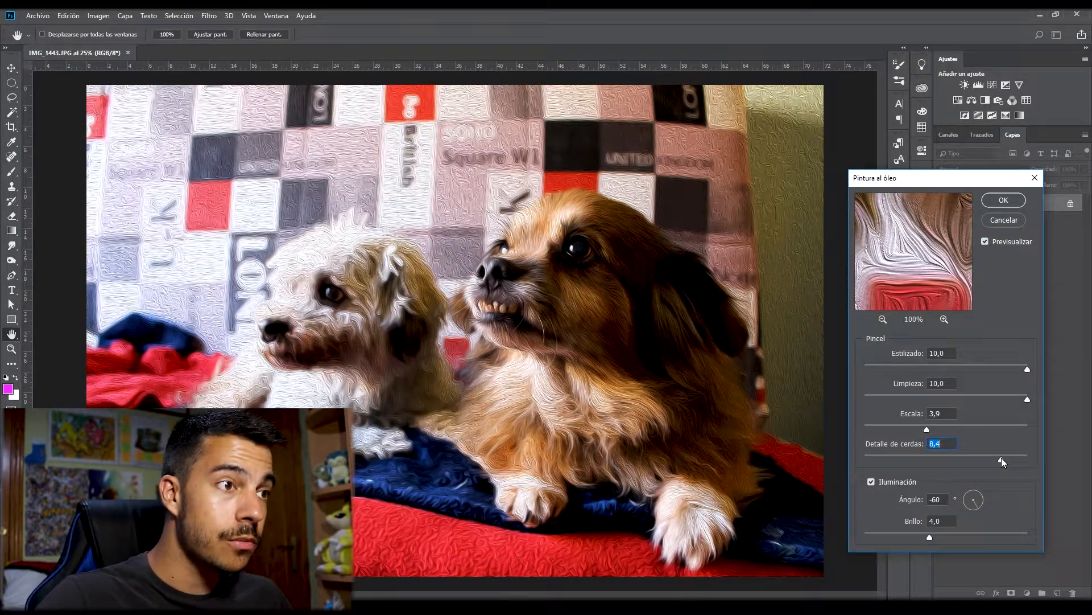
pyautogui.click(985, 242)
pyautogui.click(986, 242)
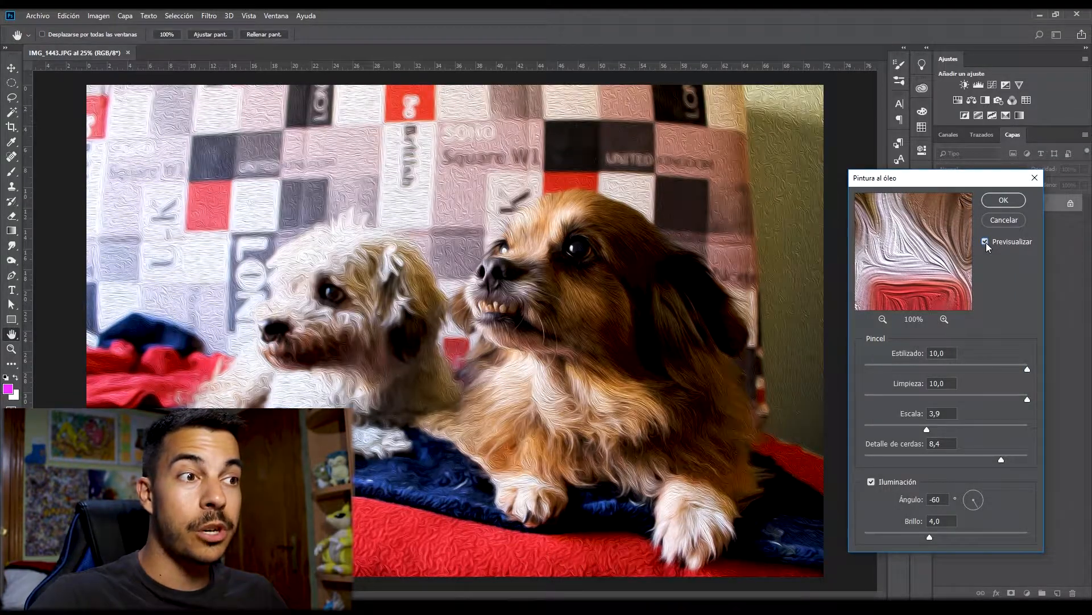
pyautogui.click(986, 242)
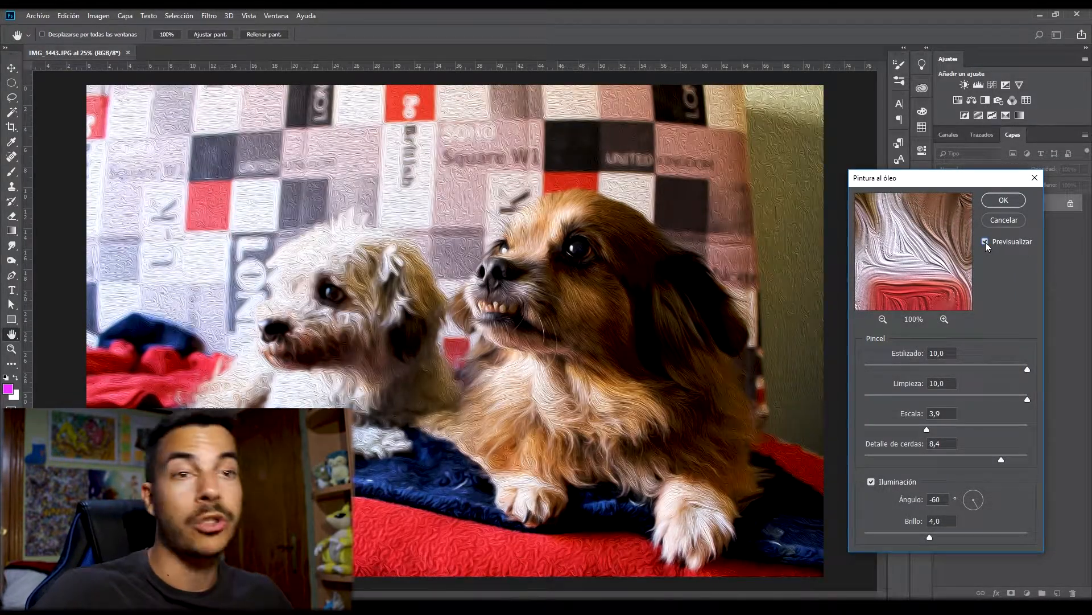
# - Set Detalle de cerdas and Brillo to 0,0 and apply the oil paint filter
pyautogui.moveTo(1001, 459)
pyautogui.mouseDown()
pyautogui.moveTo(903, 452)
pyautogui.moveTo(879, 472)
pyautogui.mouseUp()
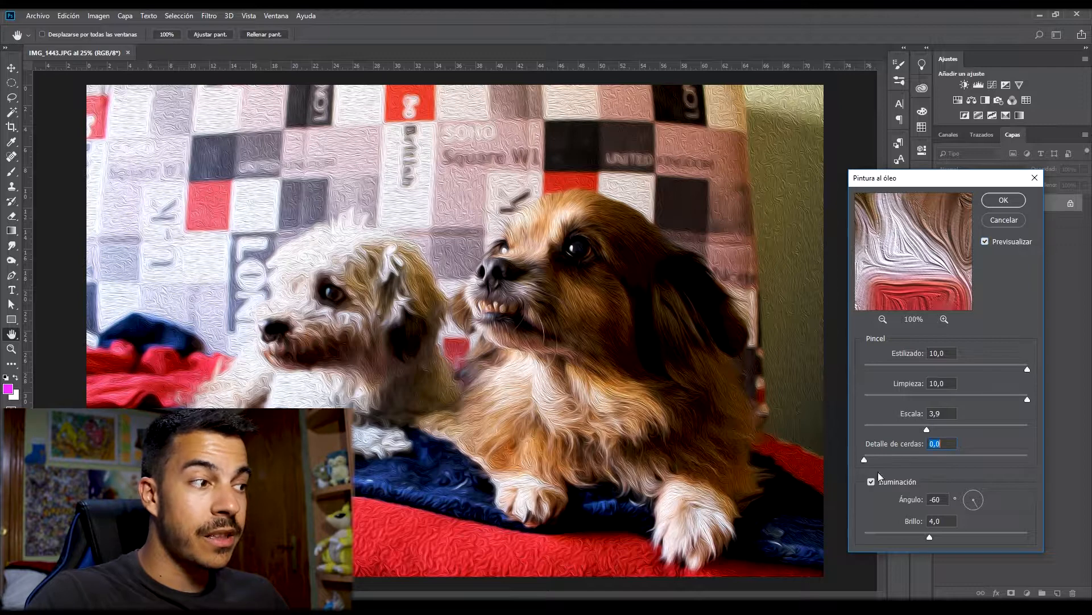
pyautogui.moveTo(930, 536); pyautogui.dragTo(848, 535)
pyautogui.click(985, 241)
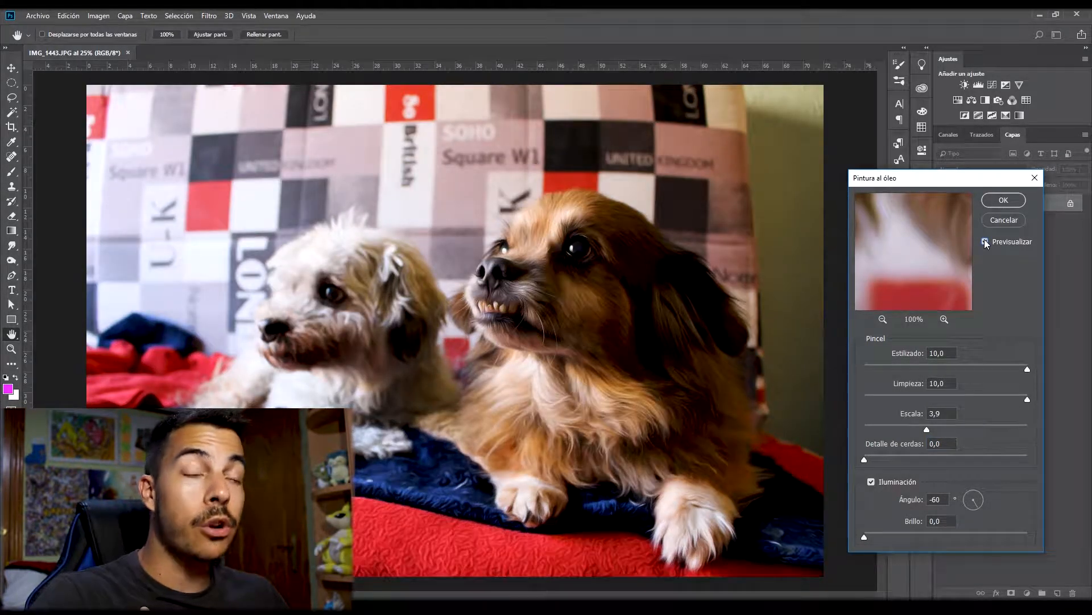
pyautogui.click(1009, 201)
# - Try a Desenfoque de movimiento with a distance of 148 pixels on the photo, and cancel it
pyautogui.click(209, 16)
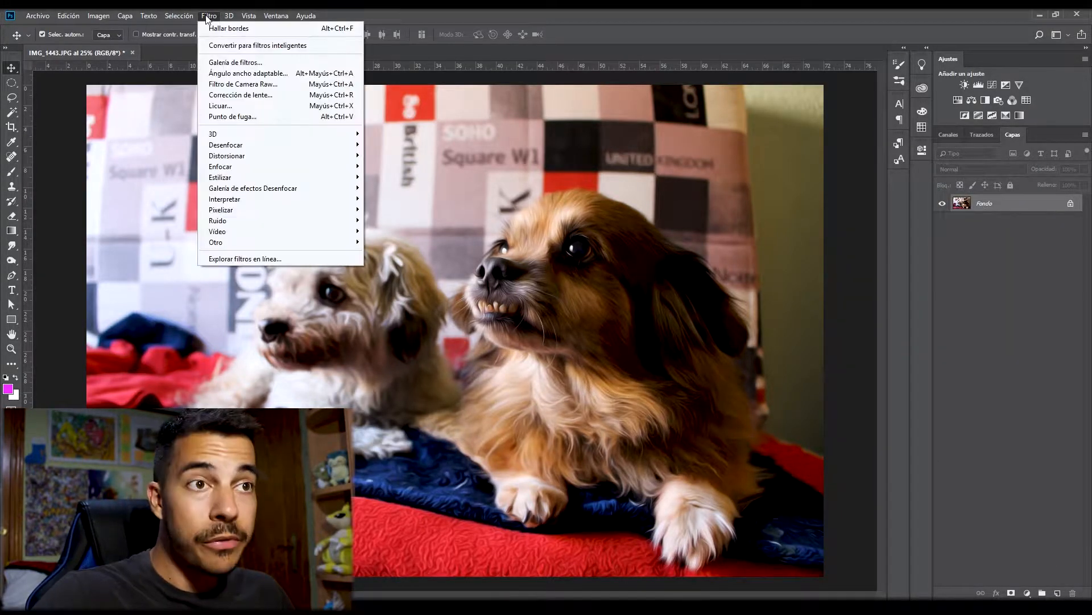
pyautogui.moveTo(228, 149)
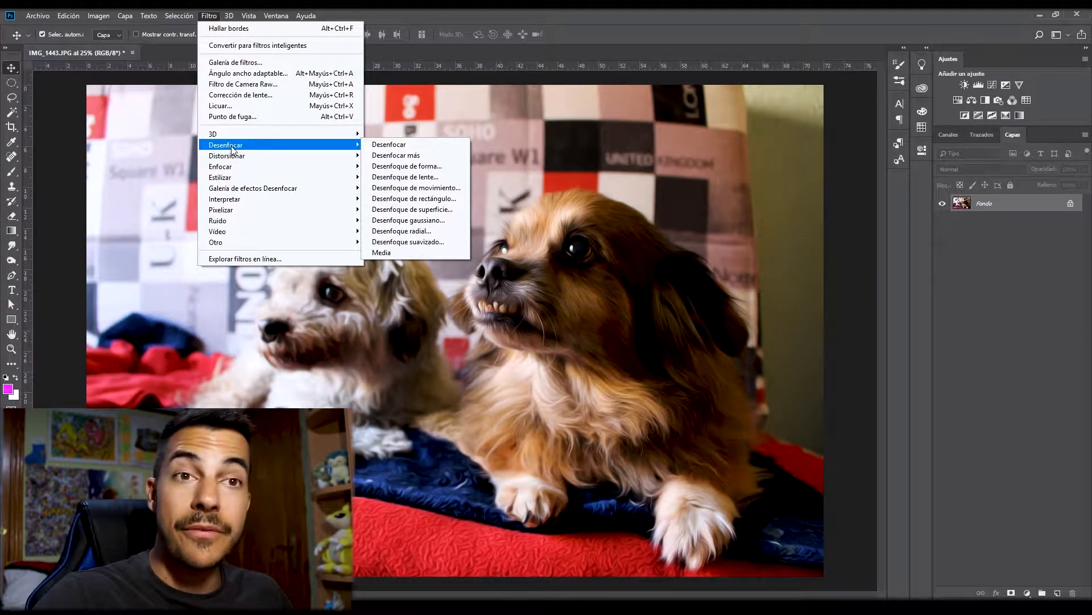
pyautogui.click(416, 187)
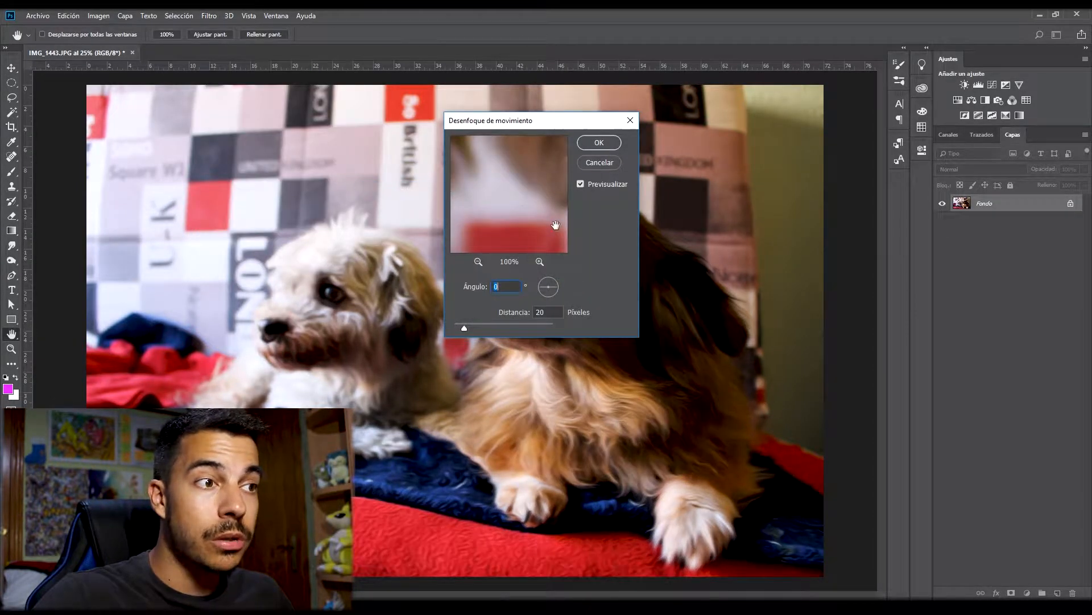
pyautogui.moveTo(762, 395); pyautogui.dragTo(795, 398)
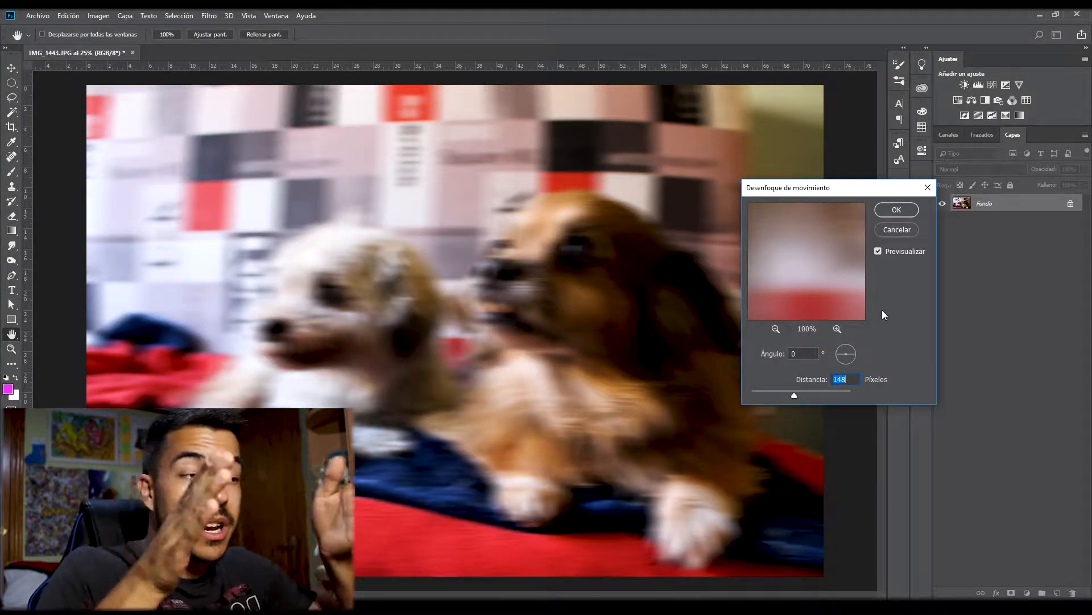
pyautogui.click(887, 231)
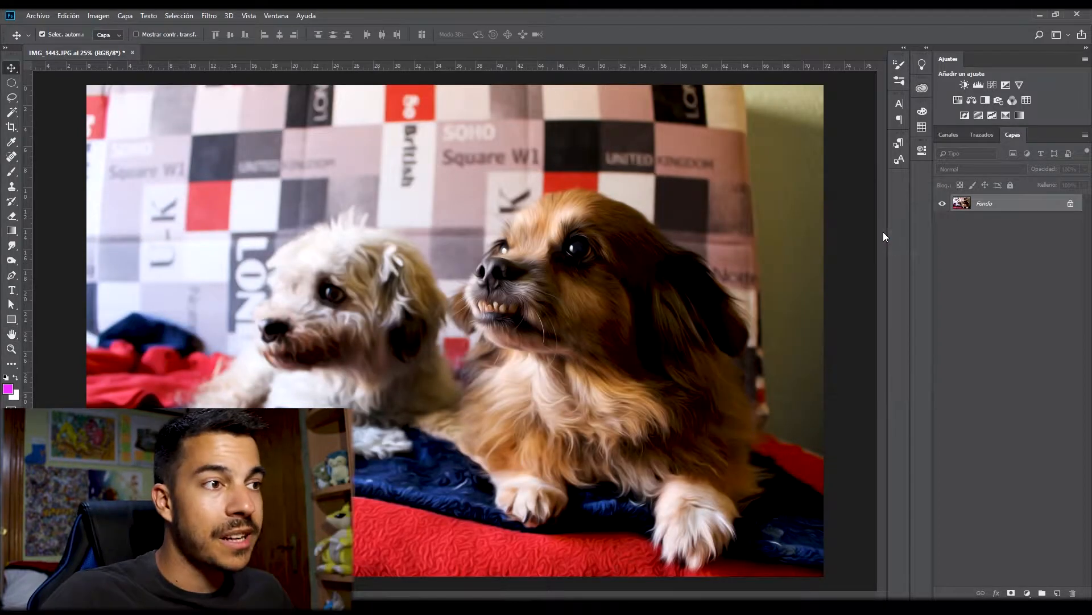
# - Apply the basic Enfocar sharpening filter to the photo
pyautogui.click(208, 16)
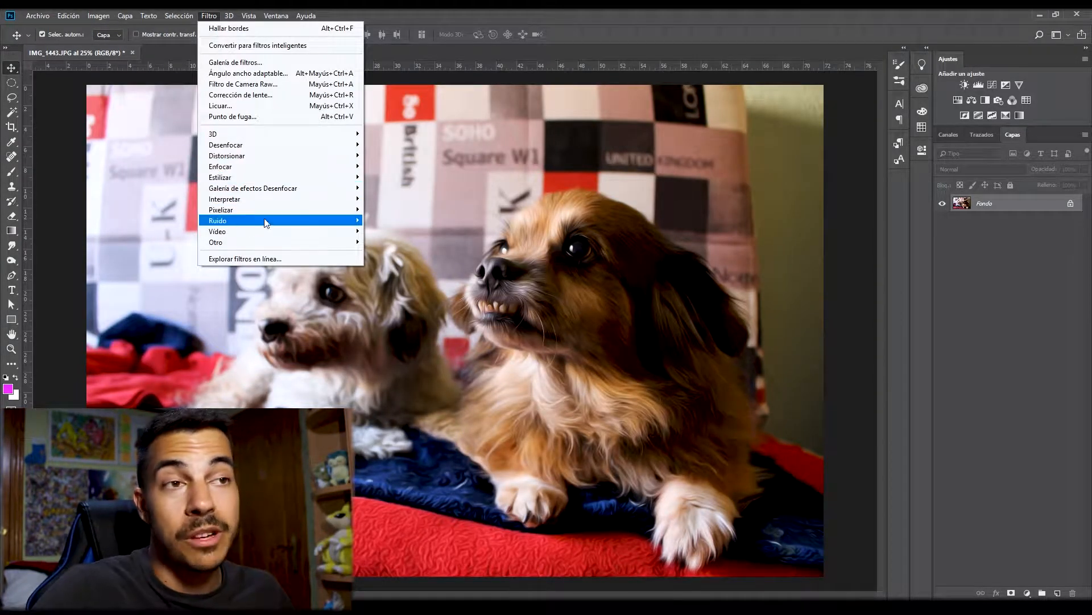
pyautogui.moveTo(243, 155)
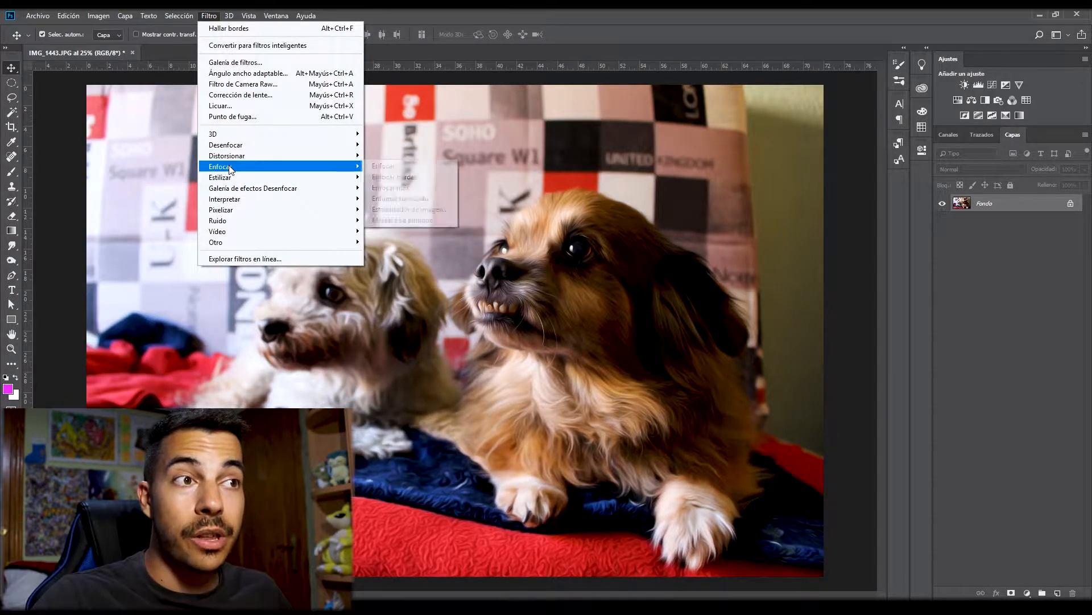
pyautogui.click(399, 166)
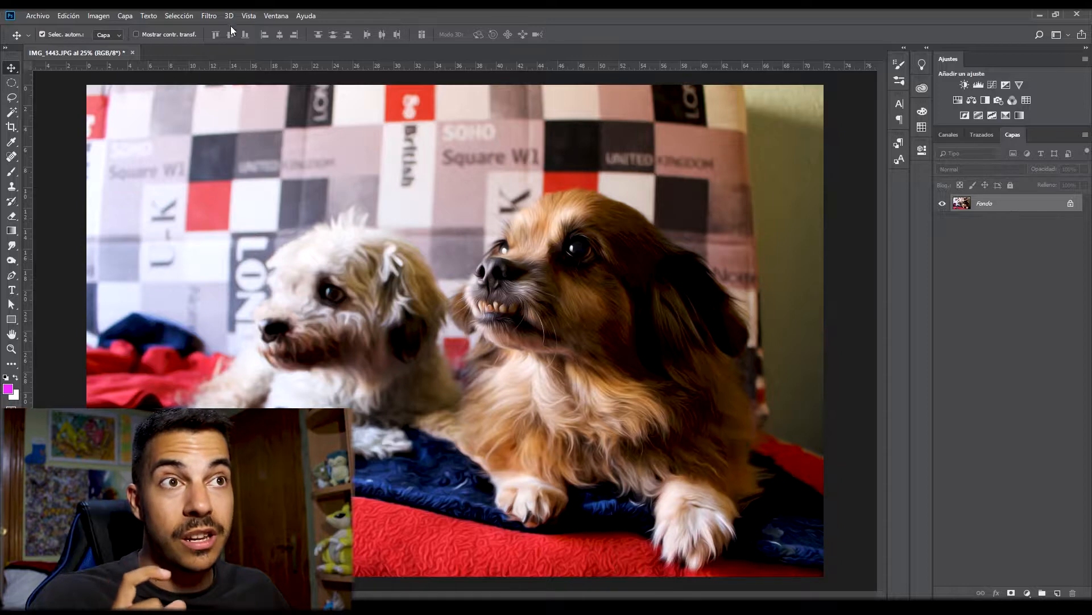
# - Reapply the last-used Enfocar filter to exaggerate the sharpening, and undo the repeated sharpening
pyautogui.click(209, 16)
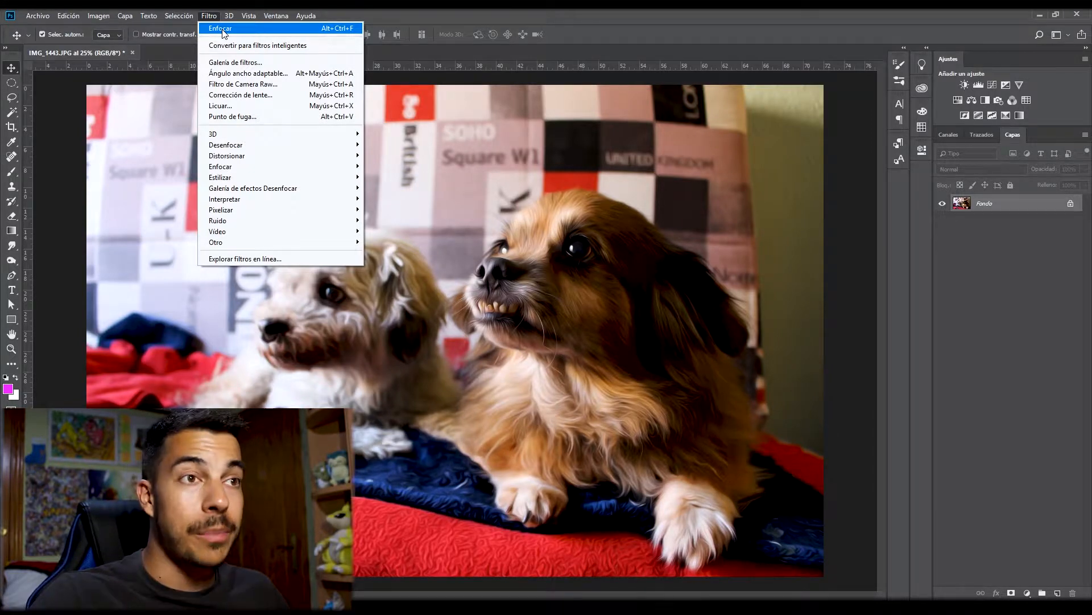
pyautogui.click(222, 30)
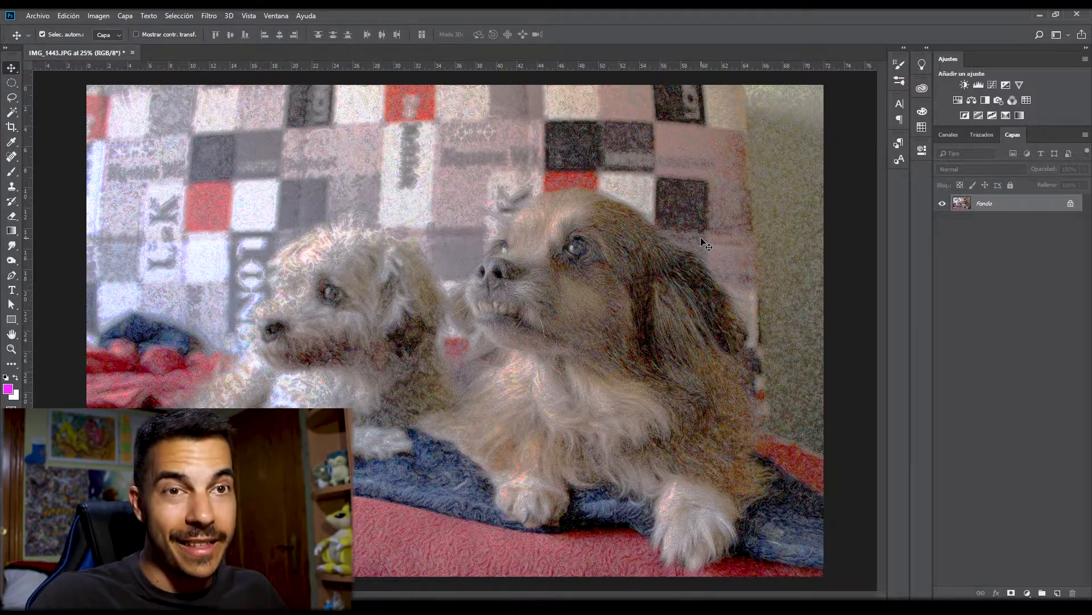
pyautogui.hotkey('ctrl', 'z')
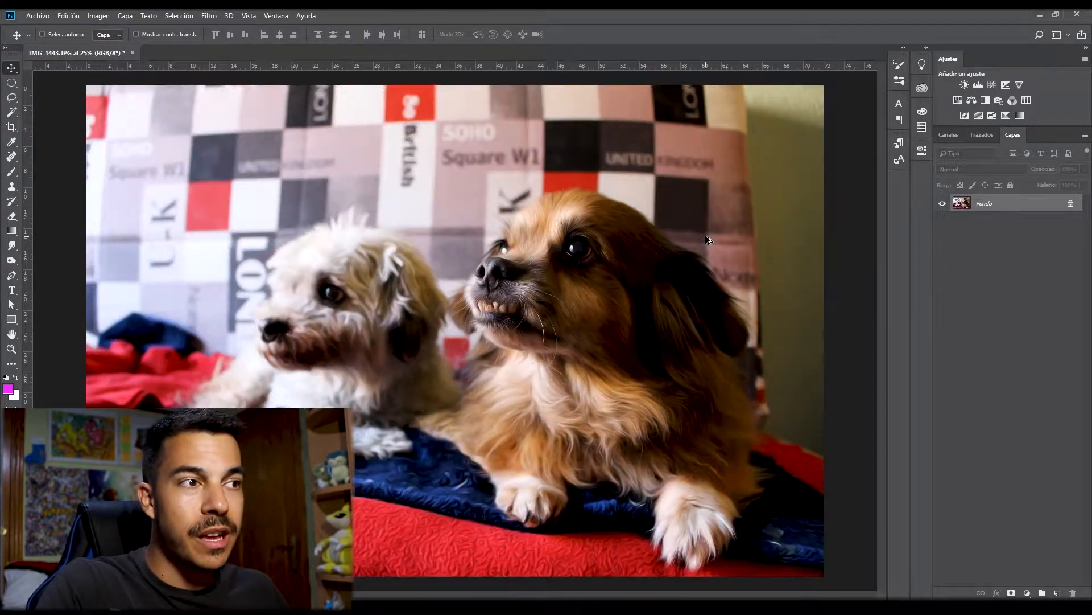
# - Open the filter gallery and try Bordes añadidos, raising Grosor de borde and Intensidad de borde to 10
pyautogui.click(209, 16)
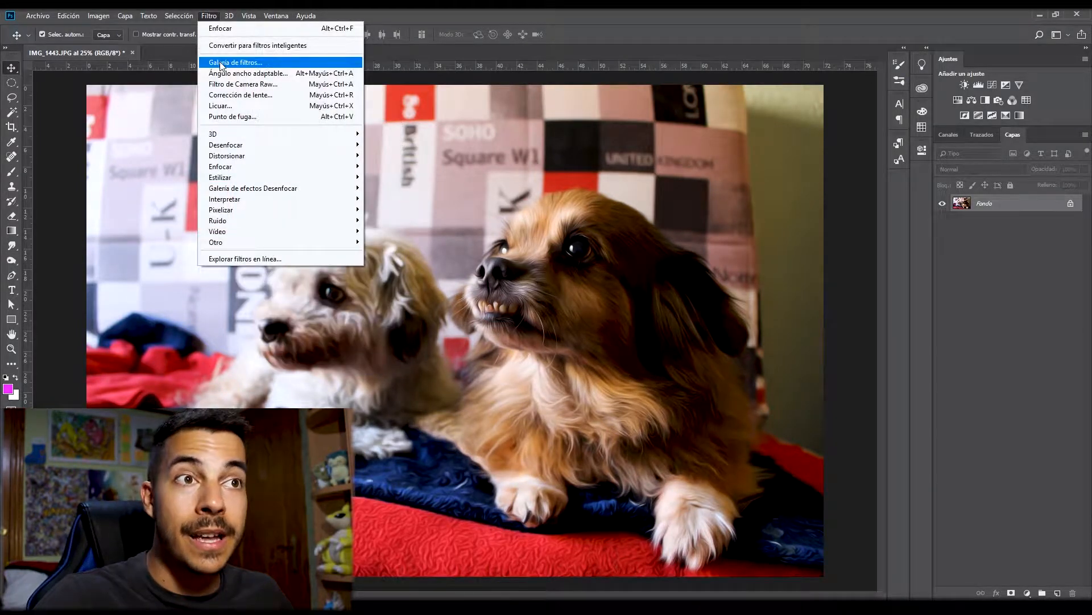
pyautogui.click(220, 62)
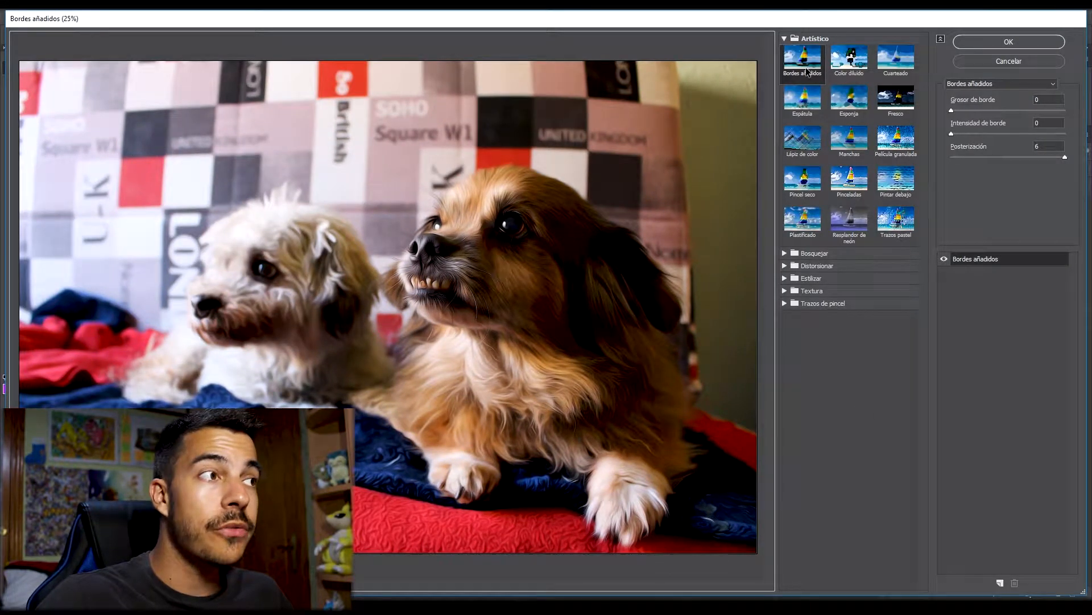
pyautogui.click(954, 112)
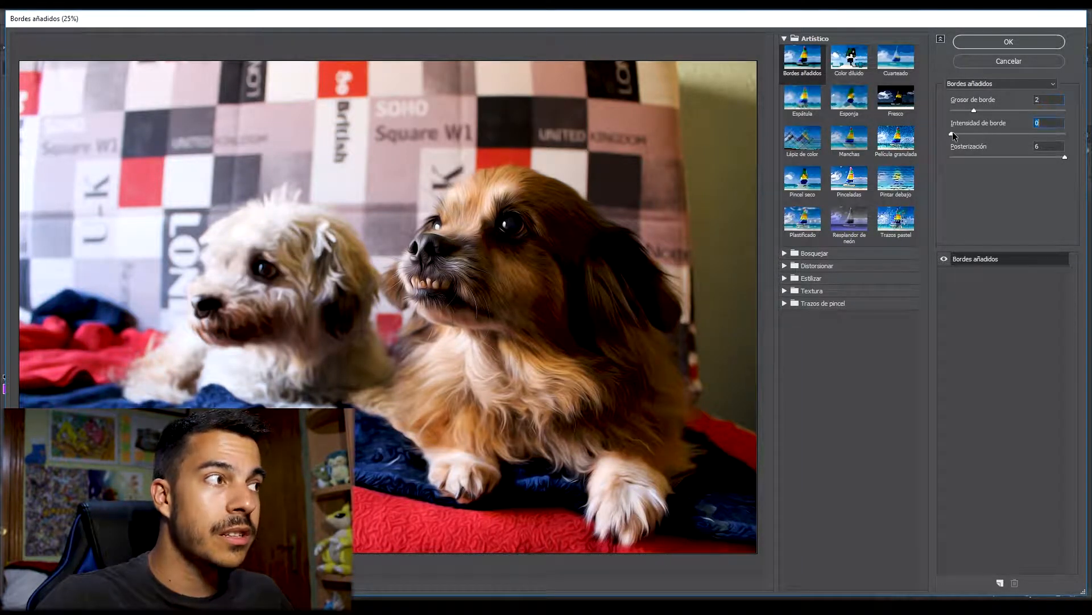
pyautogui.moveTo(953, 135); pyautogui.dragTo(980, 135)
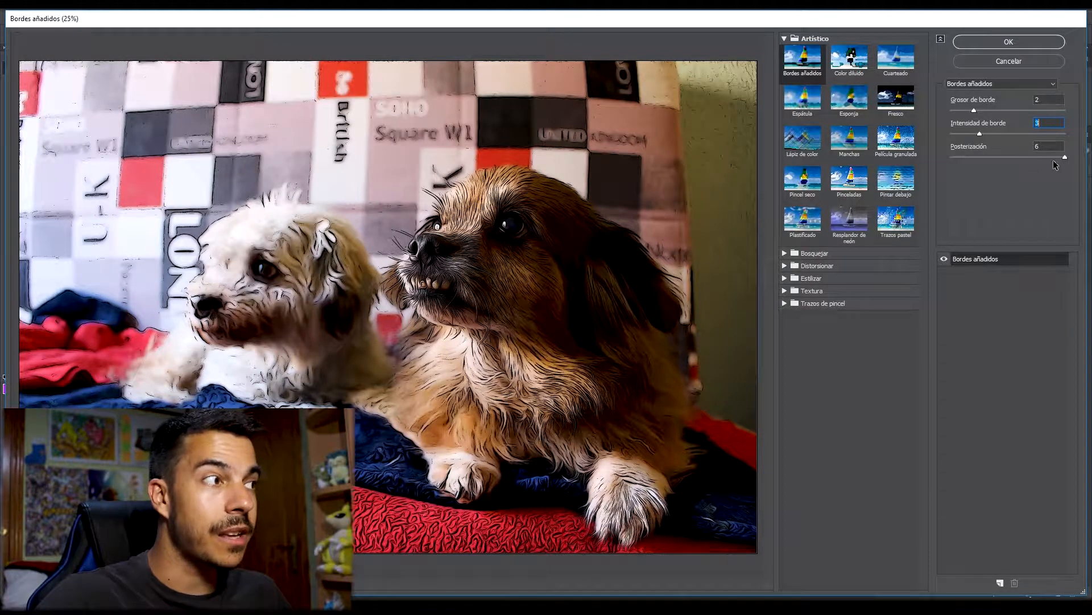
pyautogui.moveTo(1067, 159)
pyautogui.mouseDown()
pyautogui.moveTo(948, 158)
pyautogui.moveTo(1080, 162)
pyautogui.mouseUp()
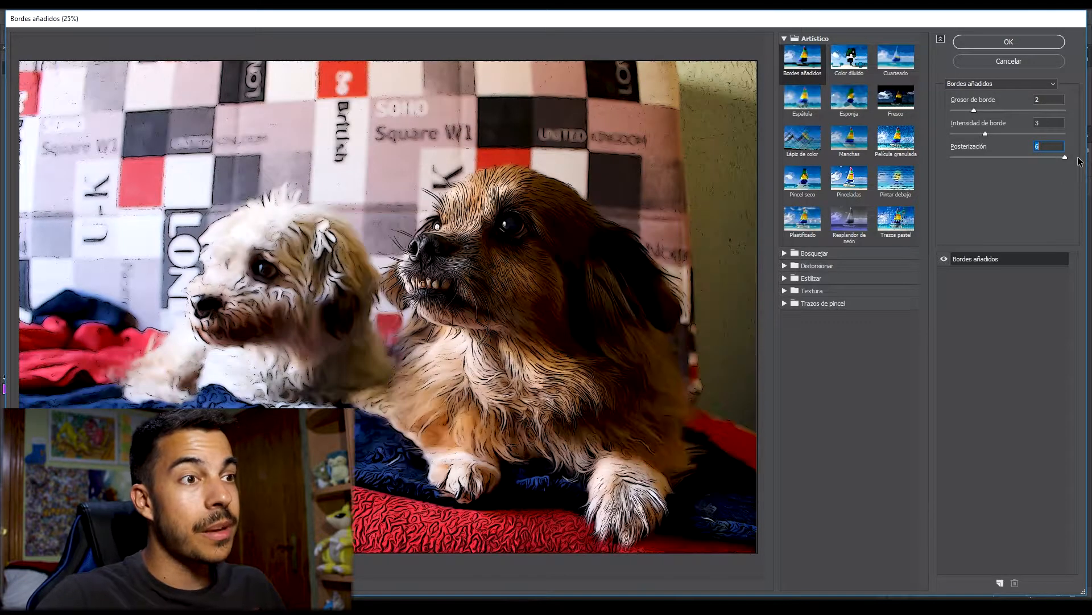
pyautogui.moveTo(986, 135); pyautogui.dragTo(949, 136)
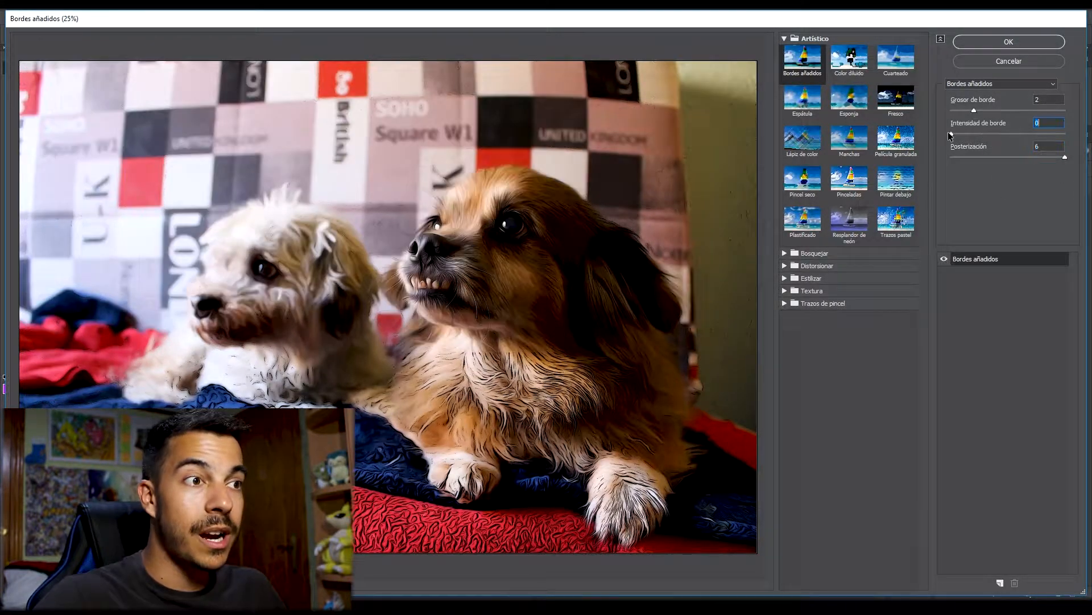
pyautogui.write('10')
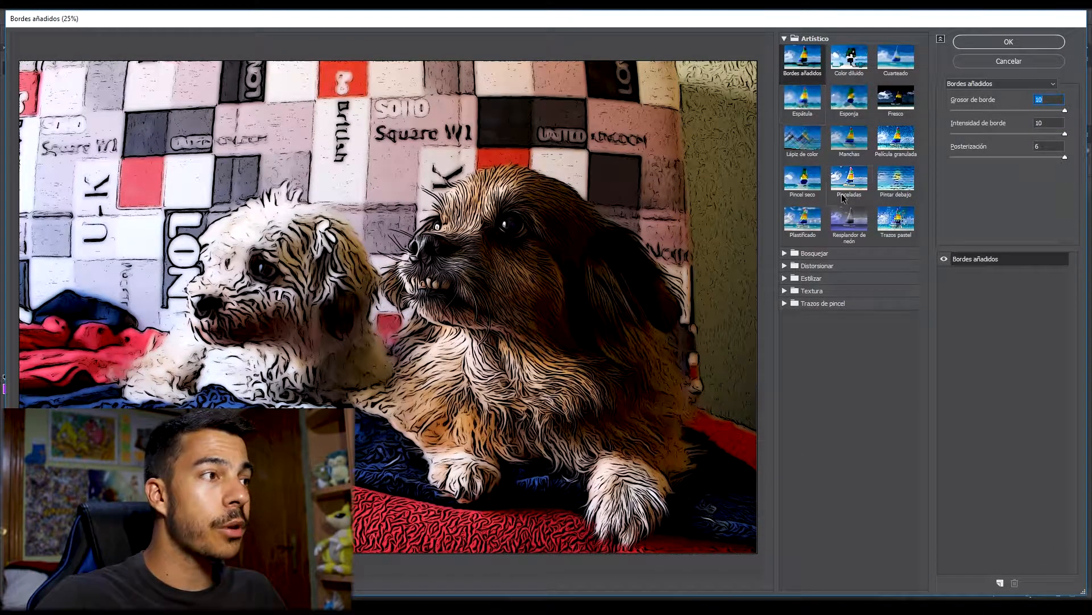
# - Try Película granulada, and switch to Color diluido with Detalle de pincel 14 and Intensidad de sombra 0
pyautogui.click(886, 144)
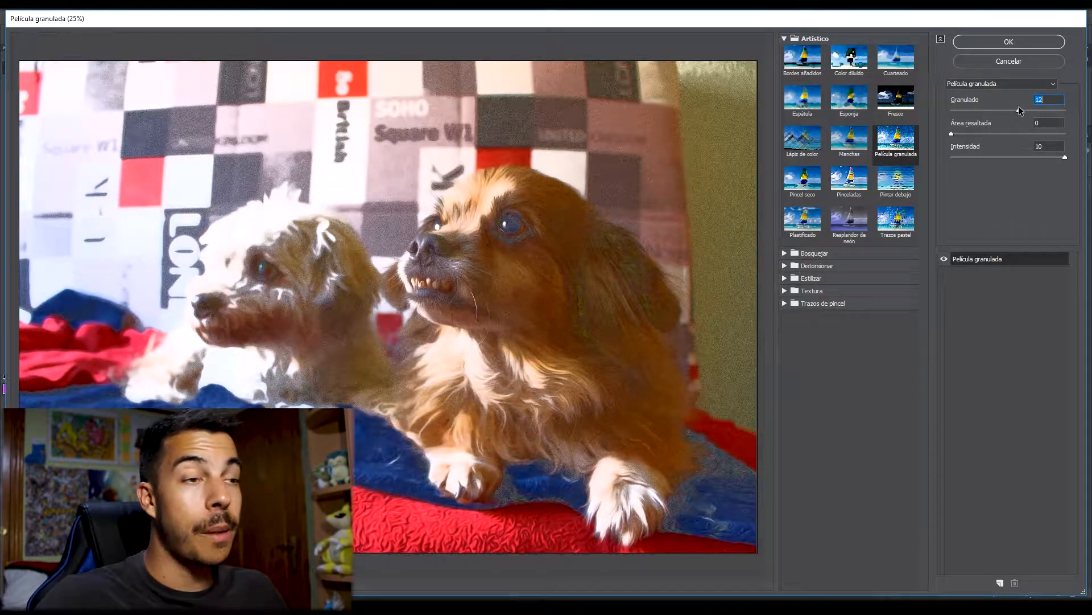
pyautogui.click(841, 72)
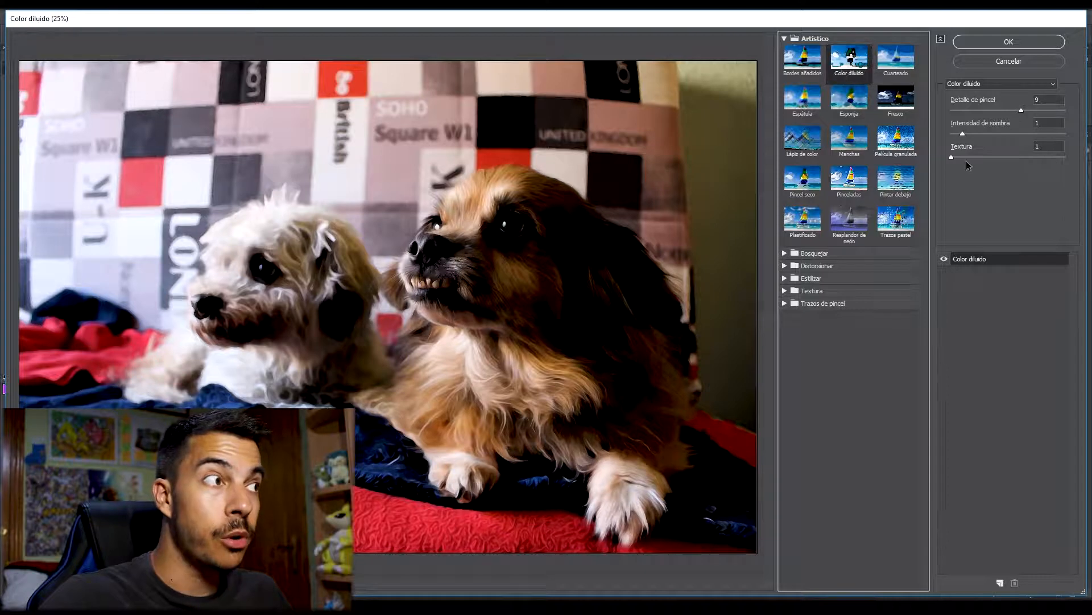
pyautogui.moveTo(1021, 110); pyautogui.dragTo(1066, 111)
pyautogui.moveTo(964, 134)
pyautogui.mouseDown()
pyautogui.moveTo(1060, 135)
pyautogui.moveTo(948, 136)
pyautogui.mouseUp()
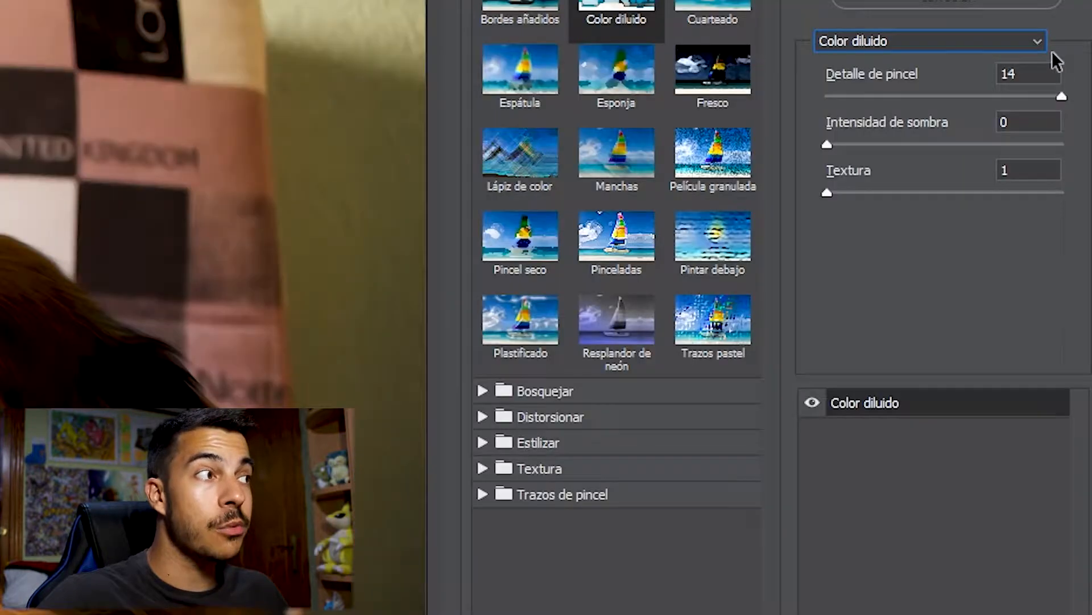
# - Switch the filter gallery effect to Cuarteado
pyautogui.click(1054, 85)
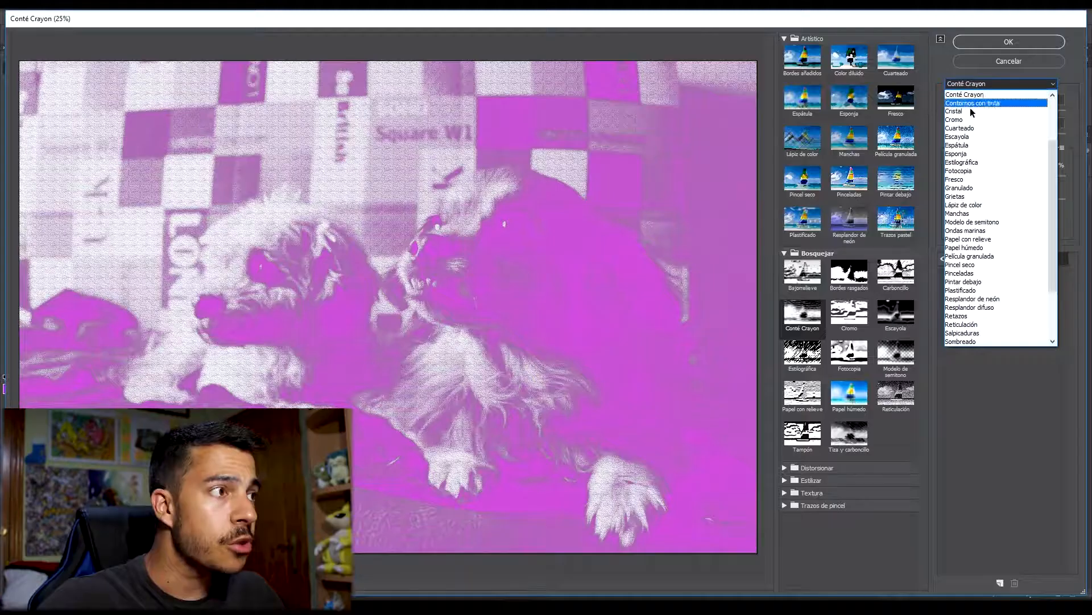
pyautogui.click(967, 128)
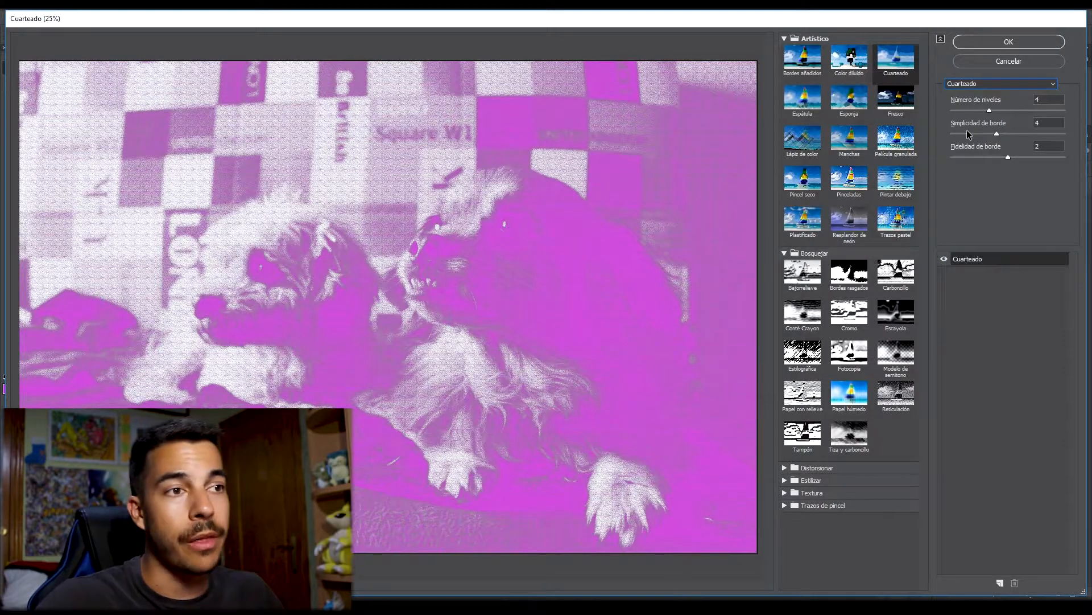
# - Try the filter gallery effects Papel con relieve, Plastificado and Papel húmedo on the photo
pyautogui.click(1004, 84)
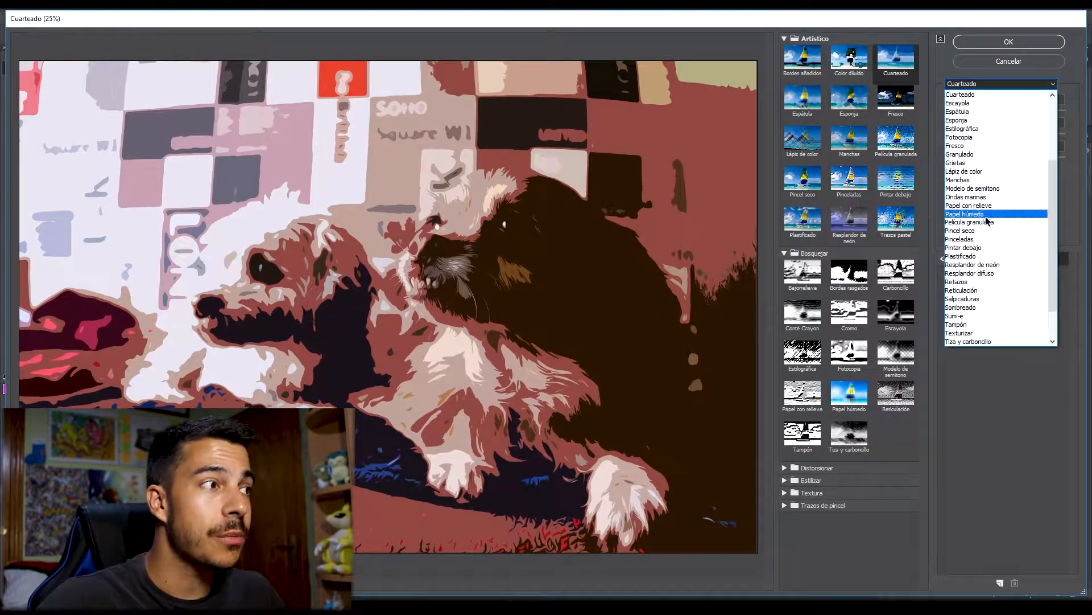
pyautogui.click(976, 210)
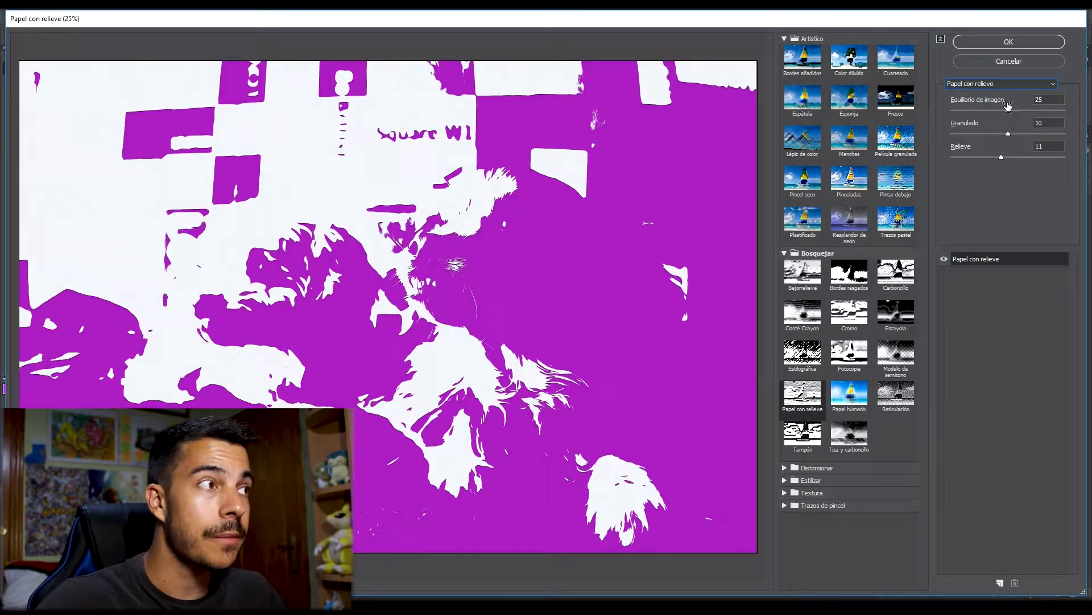
pyautogui.click(1004, 84)
pyautogui.click(970, 218)
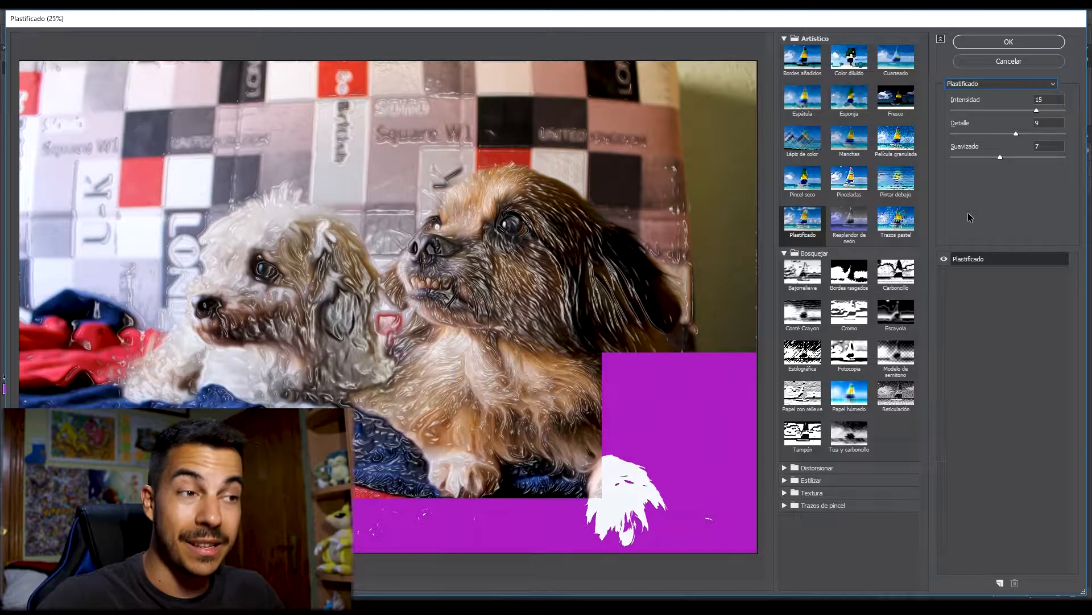
pyautogui.click(849, 393)
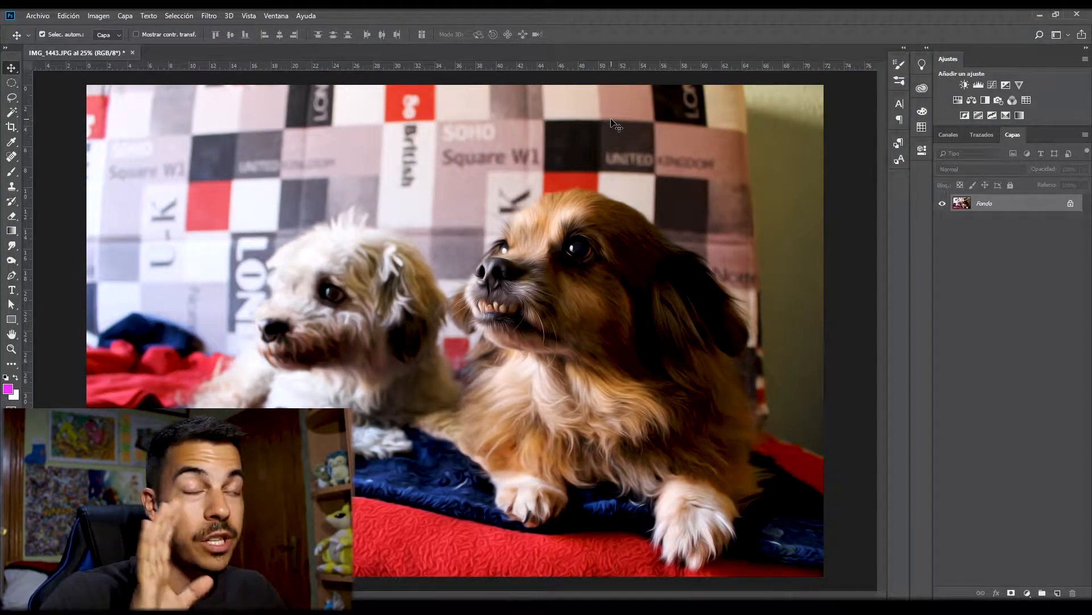
# - Unlock the background layer and look at its Opciones de fusión
pyautogui.click(1071, 203)
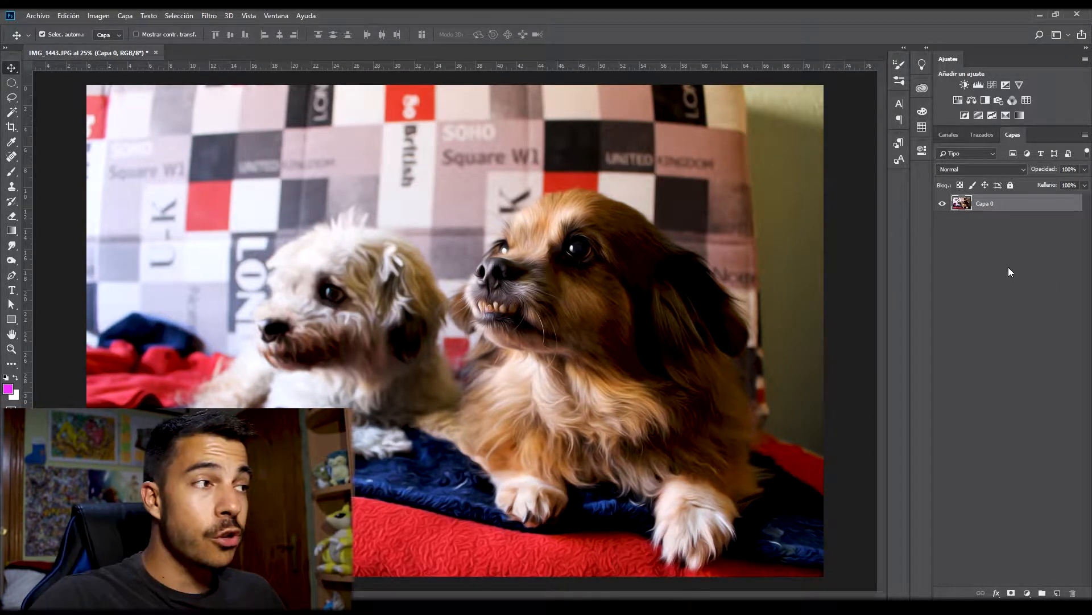
pyautogui.rightClick(1031, 205)
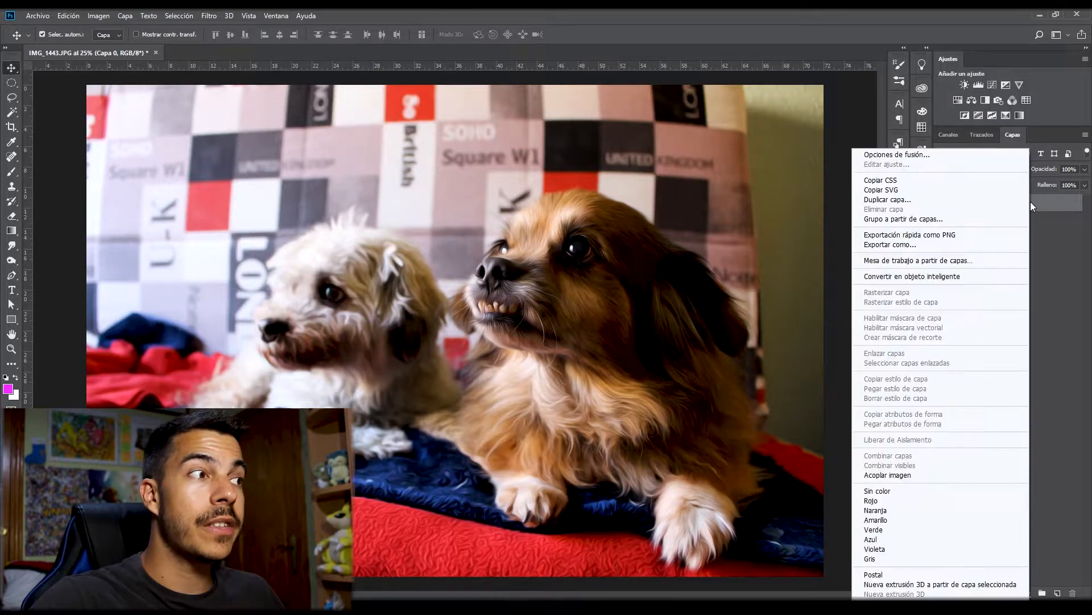
pyautogui.click(912, 155)
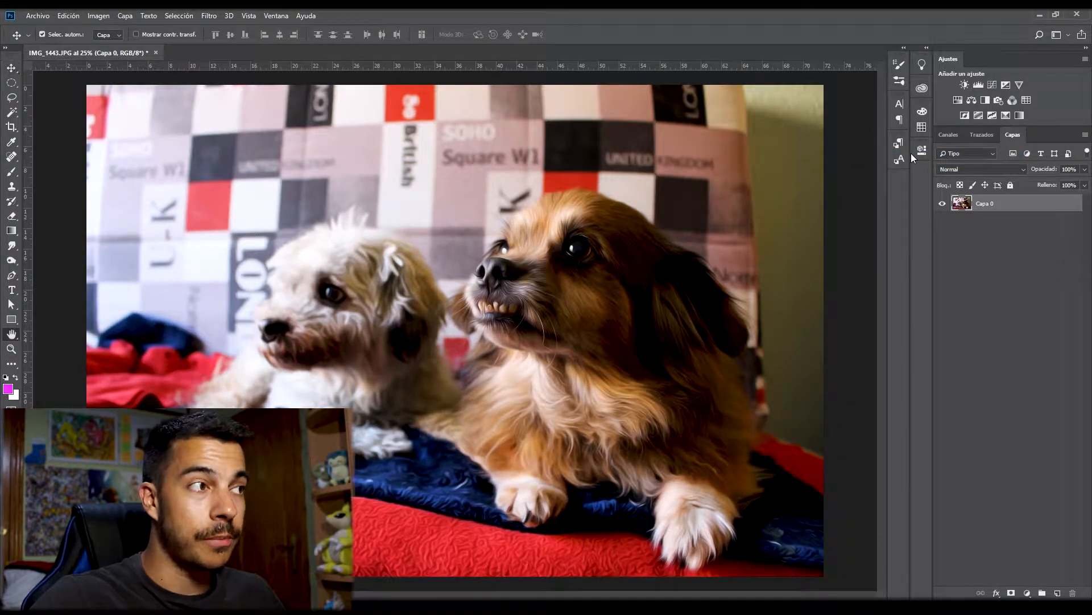
pyautogui.click(1046, 308)
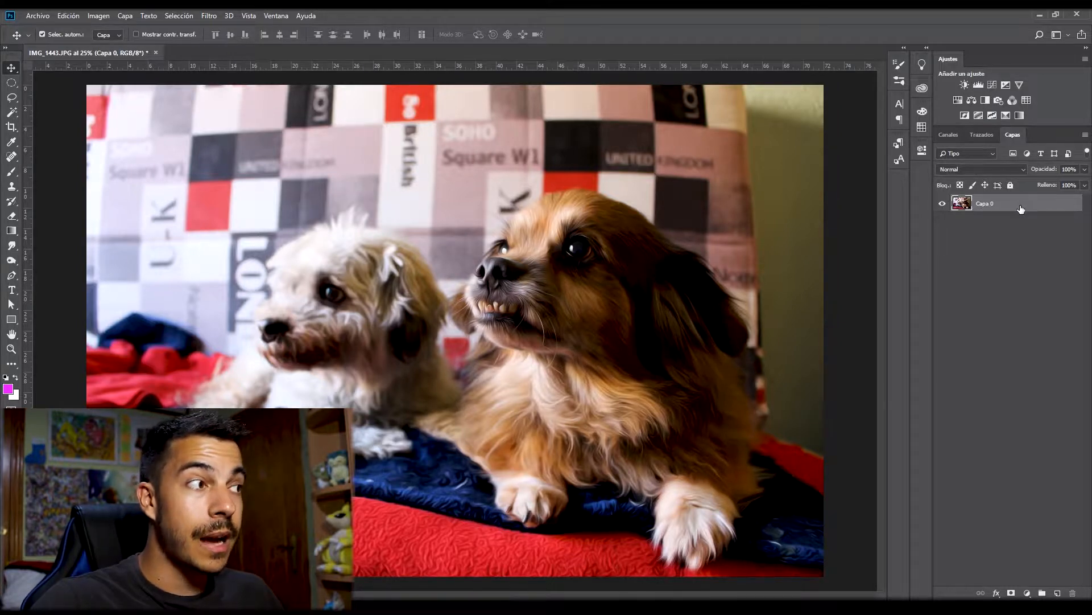
# - Try the Bisel y relieve layer style on the full-size photo layer
pyautogui.press('h')
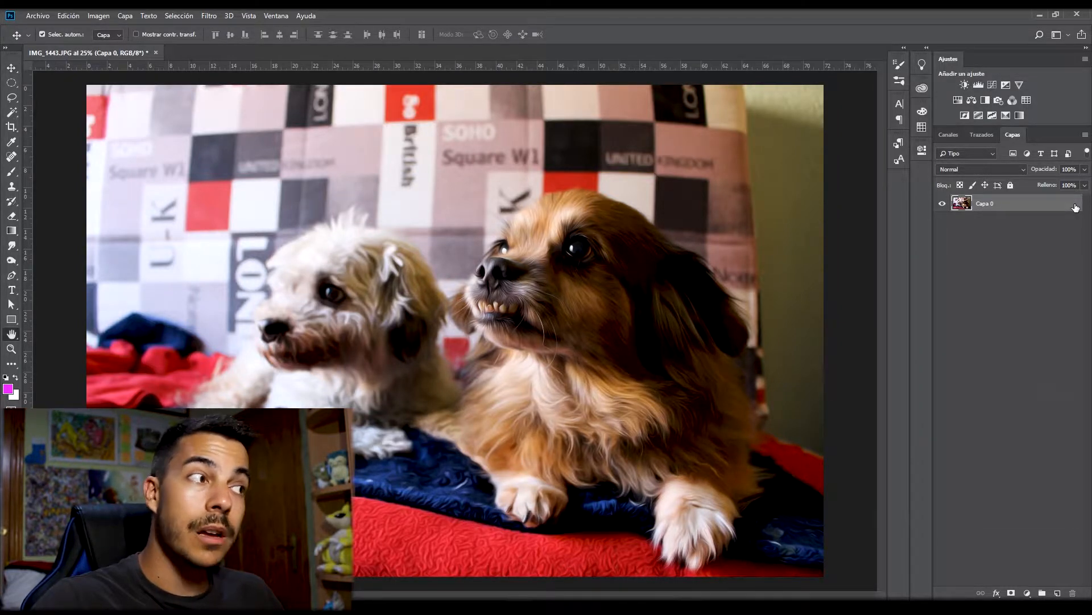
pyautogui.doubleClick(1075, 207)
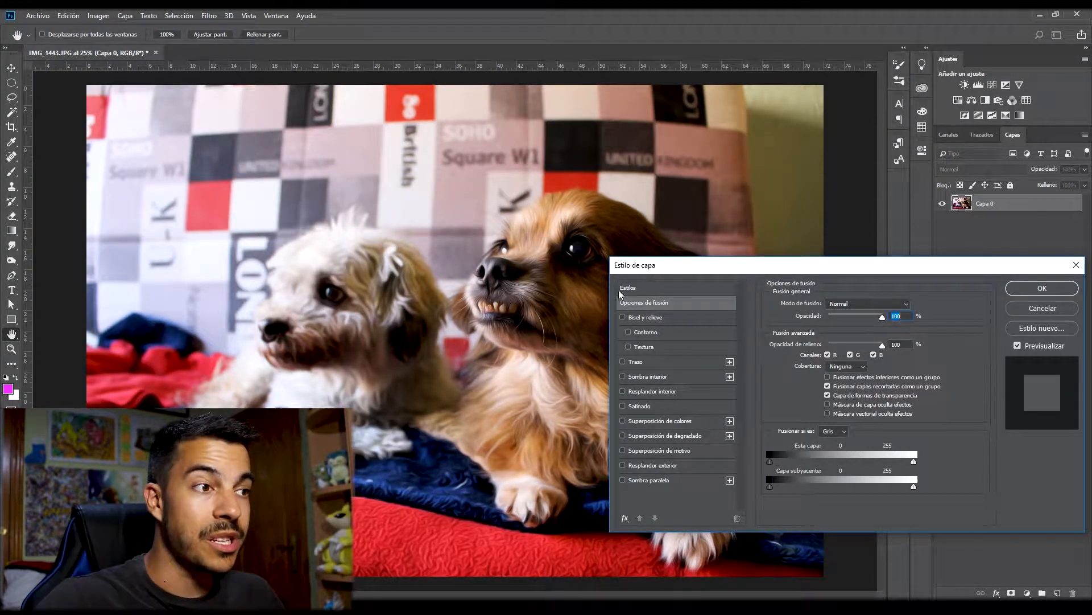
pyautogui.click(623, 317)
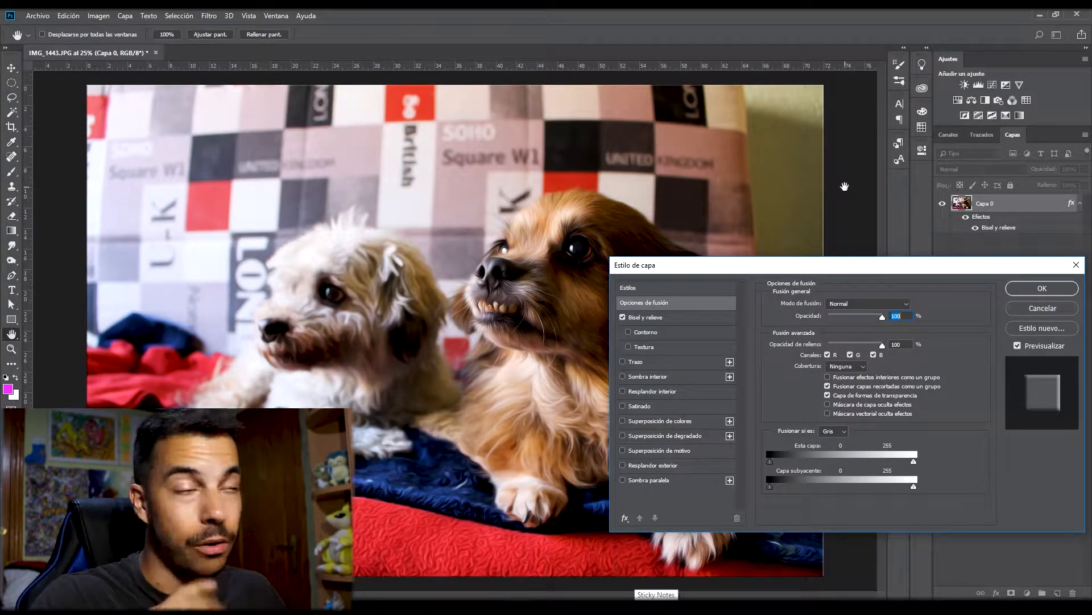
pyautogui.press('Escape')
# - Scale the photo down about its centre, leaving a transparent margin on all four sides
pyautogui.hotkey('ctrl', 't')
pyautogui.moveTo(86, 85); pyautogui.dragTo(162, 128)
pyautogui.press('Return')
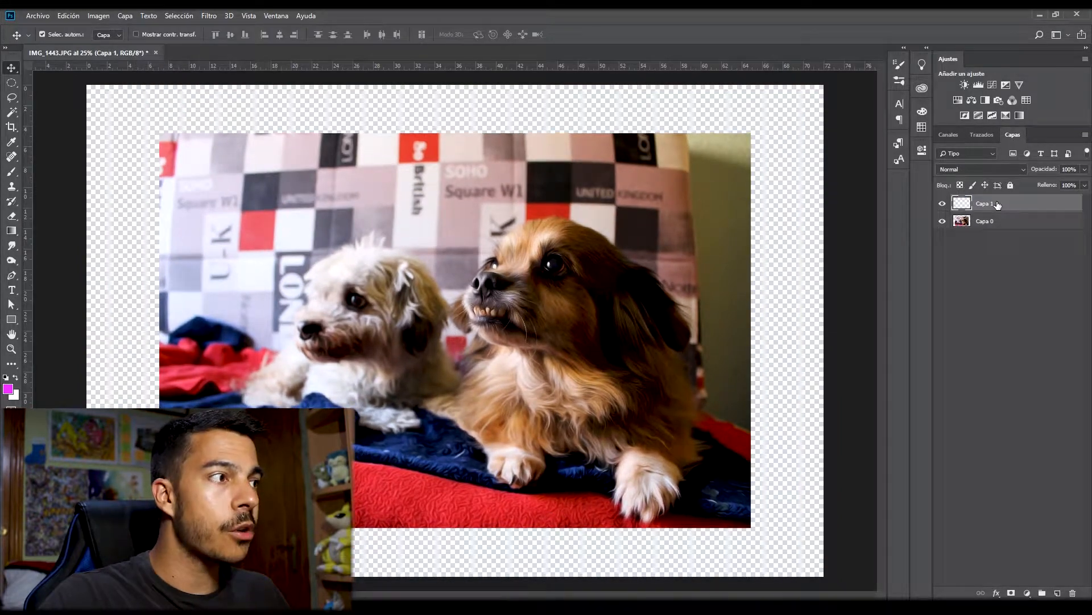
# - Place the empty layer Capa 1 below the photo layer and fill it with green using the paint bucket
pyautogui.moveTo(998, 205); pyautogui.dragTo(1006, 237)
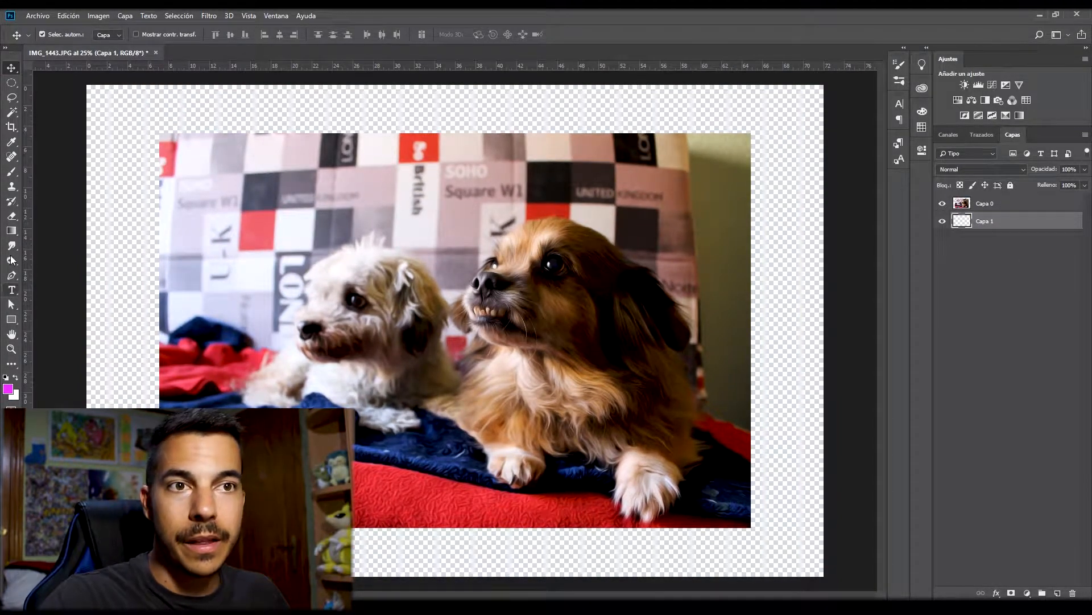
pyautogui.moveTo(13, 239); pyautogui.dragTo(47, 249)
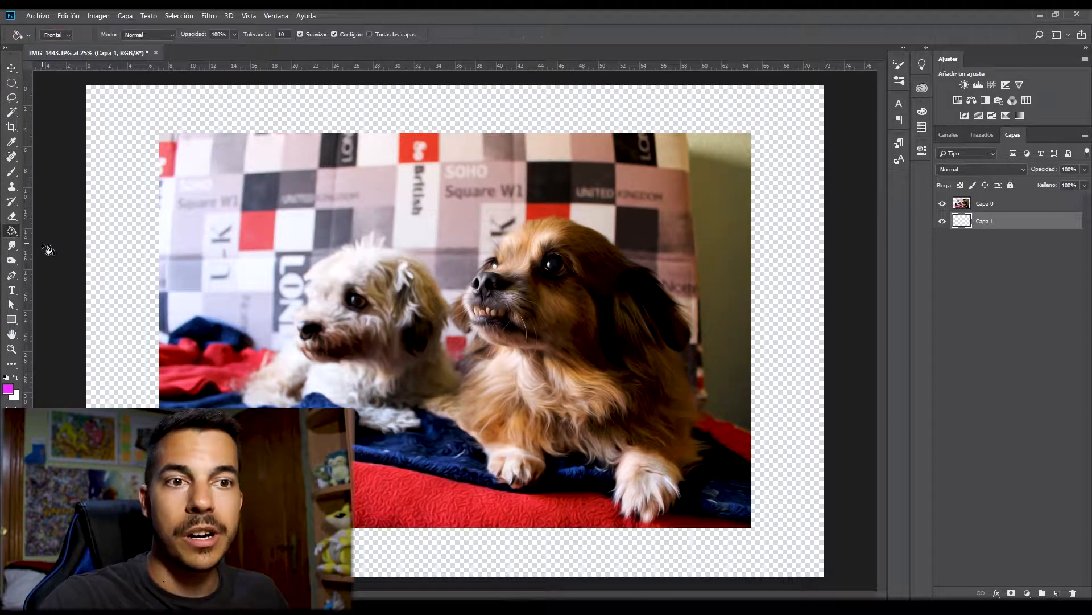
pyautogui.click(8, 388)
pyautogui.click(607, 425)
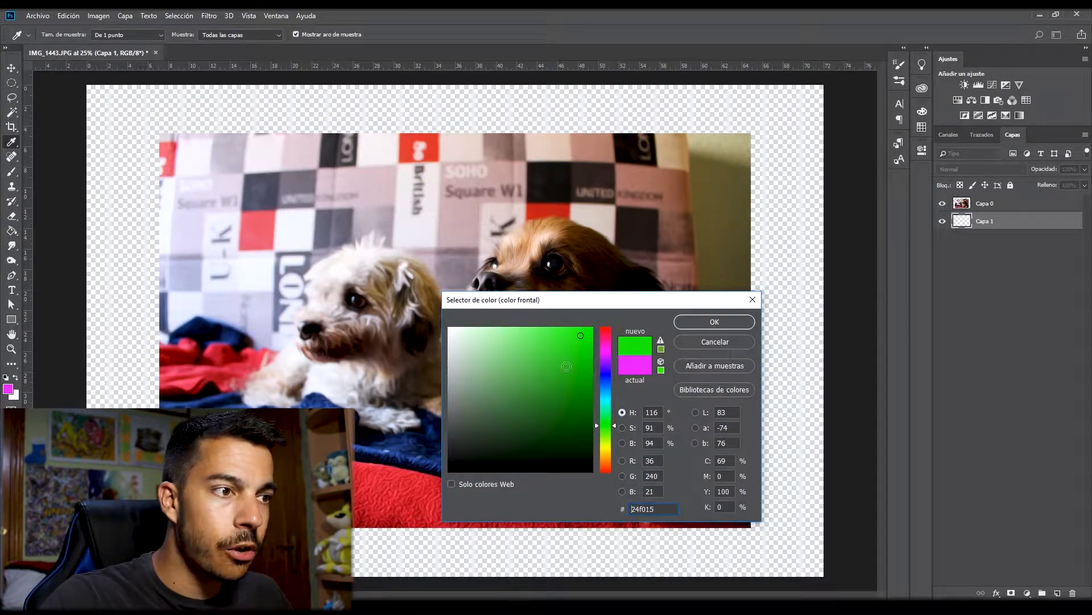
pyautogui.click(714, 322)
pyautogui.click(756, 323)
# - Open the layer style settings of Capa 0, try Bisel y relieve with a larger Tamaño, and turn the effect off
pyautogui.click(1074, 206)
pyautogui.doubleClick(1074, 207)
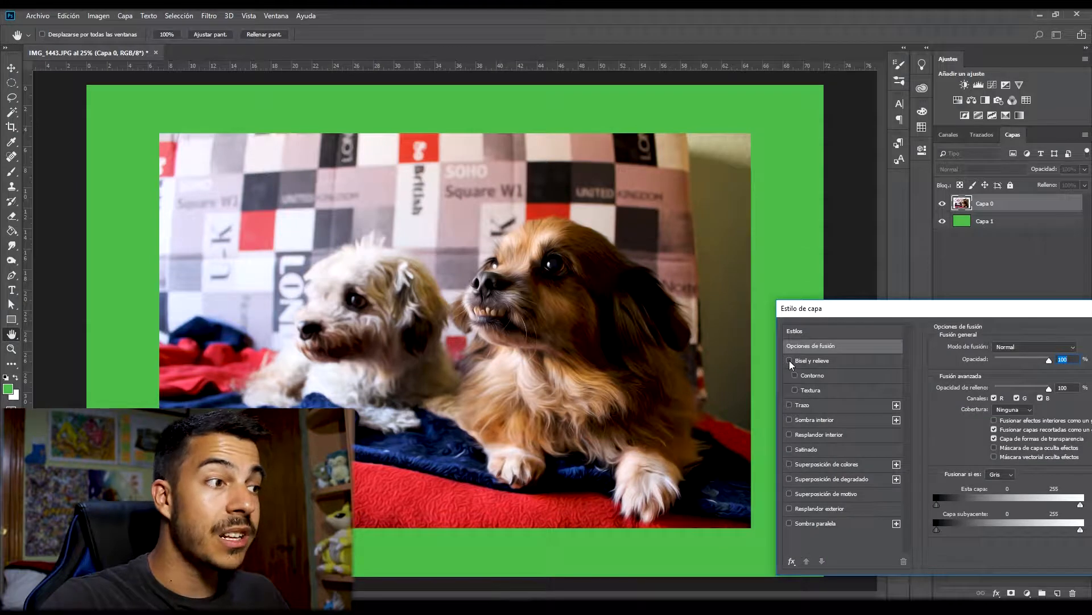
pyautogui.click(791, 361)
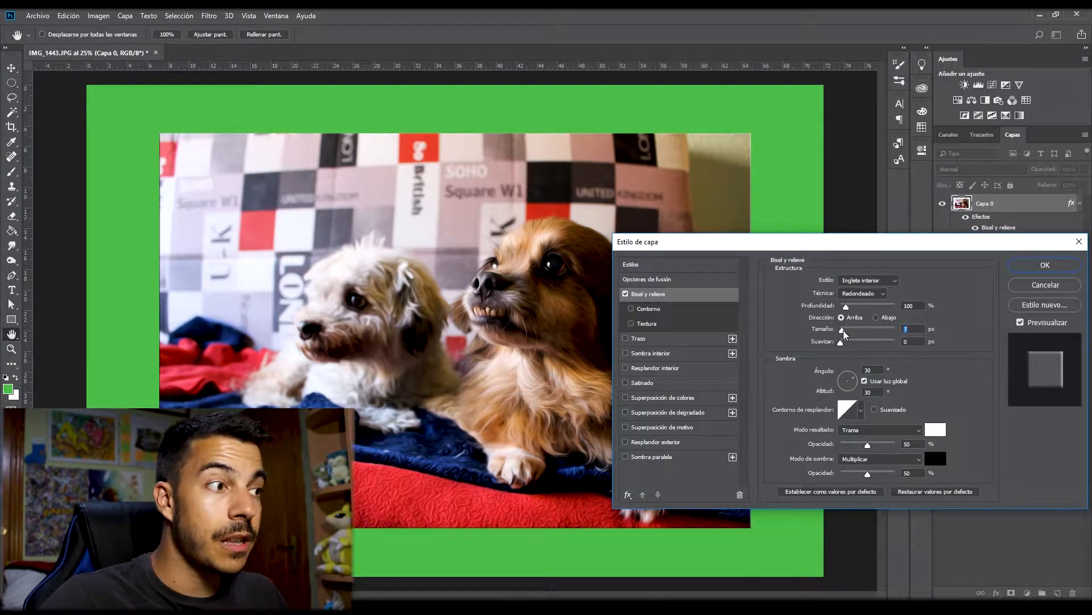
pyautogui.moveTo(844, 332); pyautogui.dragTo(854, 330)
pyautogui.click(626, 294)
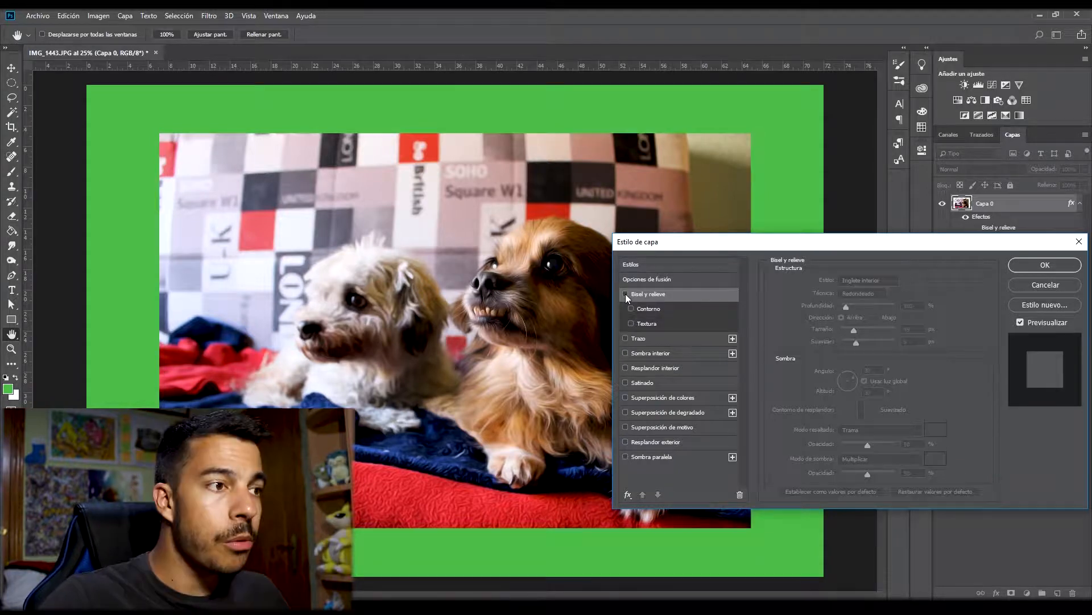
# - Enable the Trazo effect on the photo layer and set its size to 43 px
pyautogui.click(649, 339)
pyautogui.click(882, 279)
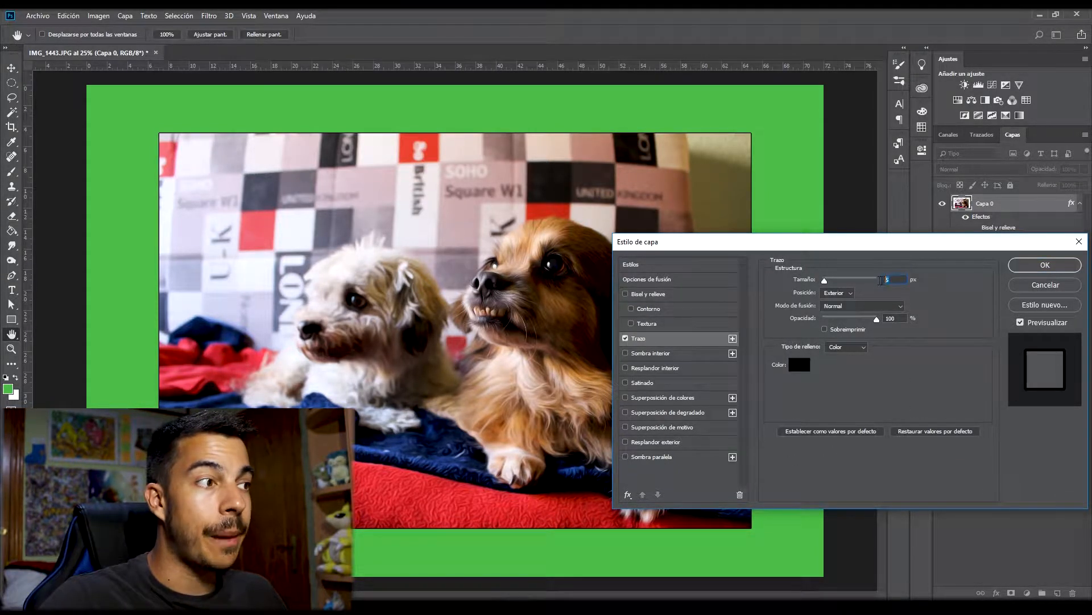
pyautogui.moveTo(825, 281); pyautogui.dragTo(835, 283)
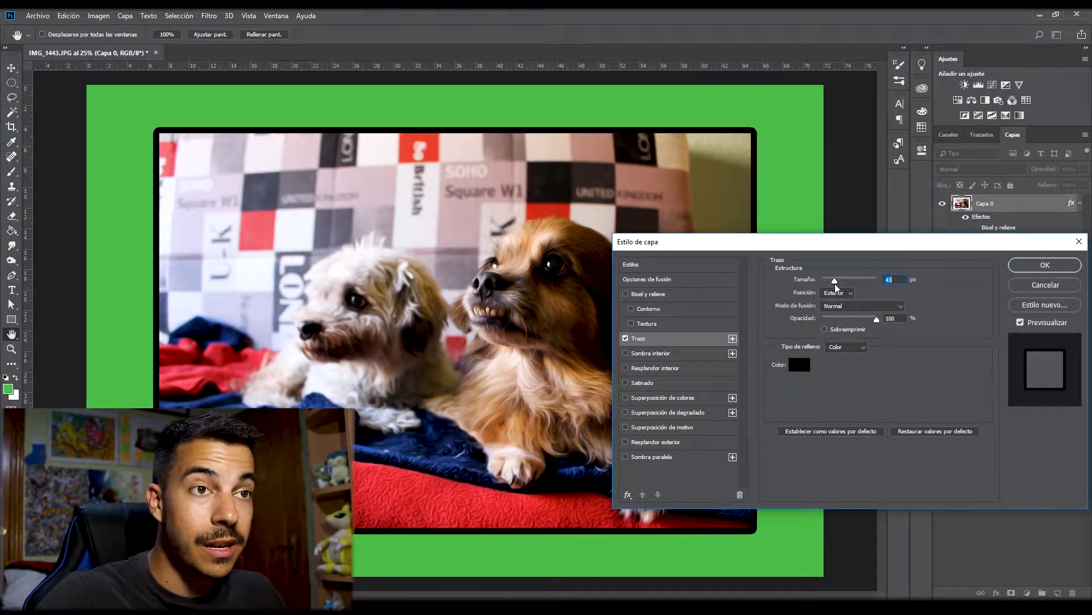
# - Try red (d10000) as the stroke colour, keeping black and a 43 px size
pyautogui.click(799, 365)
pyautogui.write('ffffff')
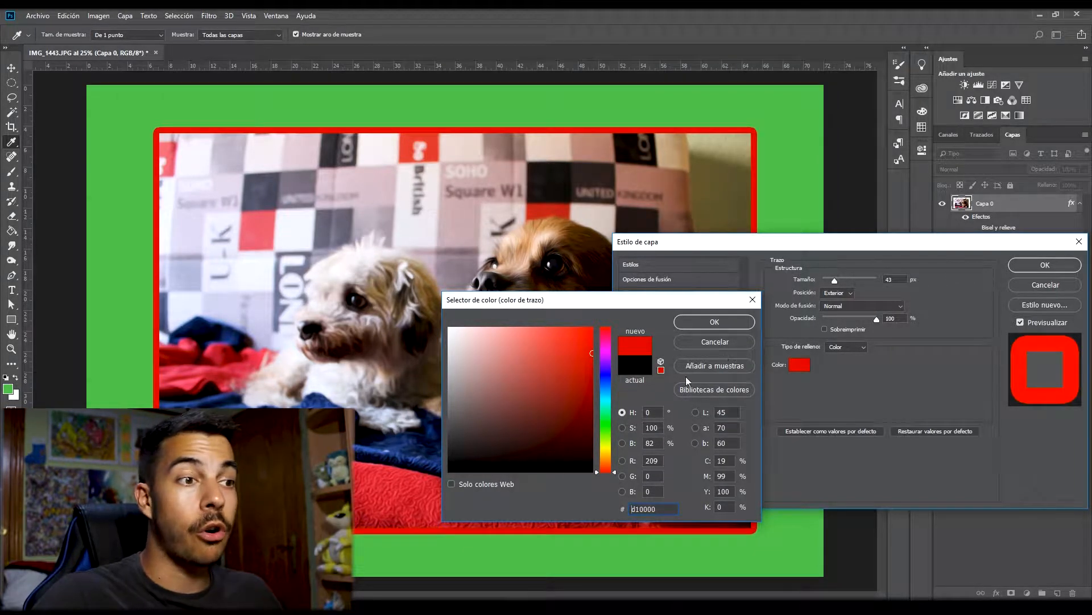
pyautogui.click(714, 322)
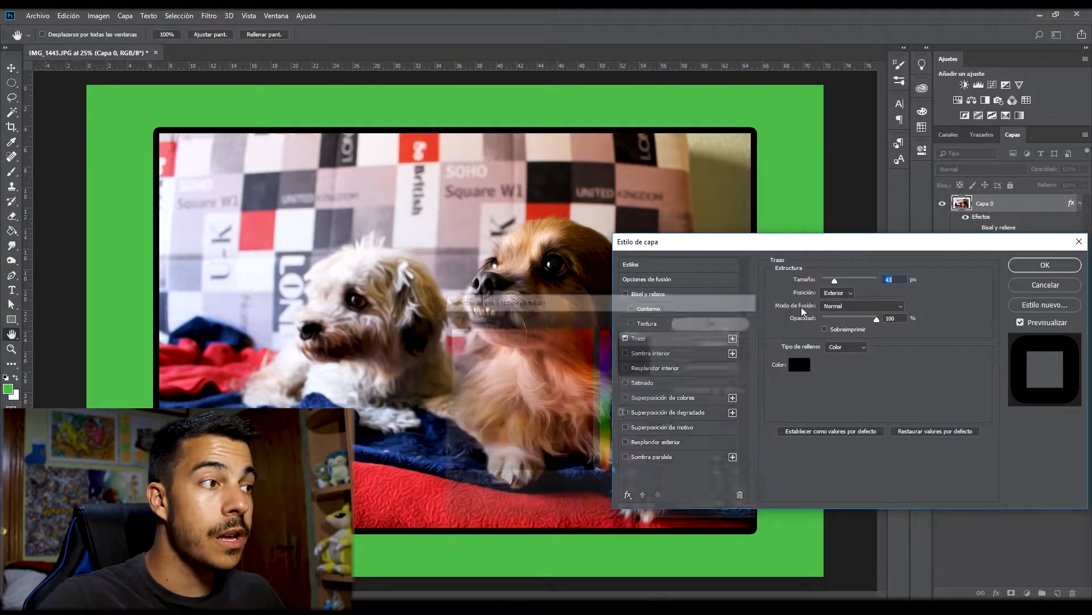
pyautogui.click(826, 279)
pyautogui.moveTo(825, 279); pyautogui.dragTo(835, 278)
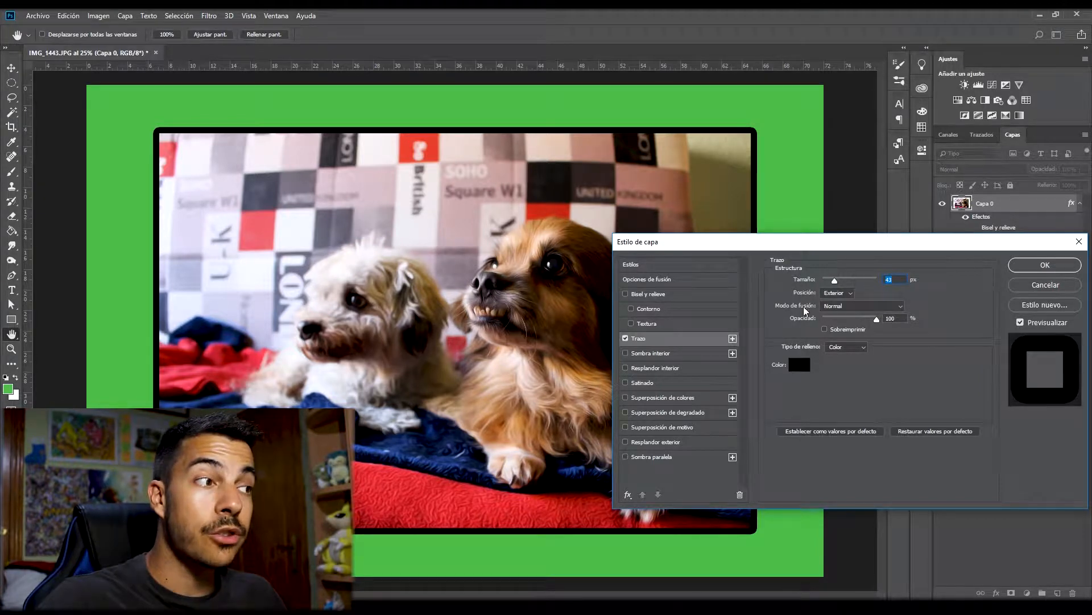
# - Try the Interior and Centro positions for the stroke, and turn the Trazo effect off
pyautogui.click(845, 292)
pyautogui.click(837, 312)
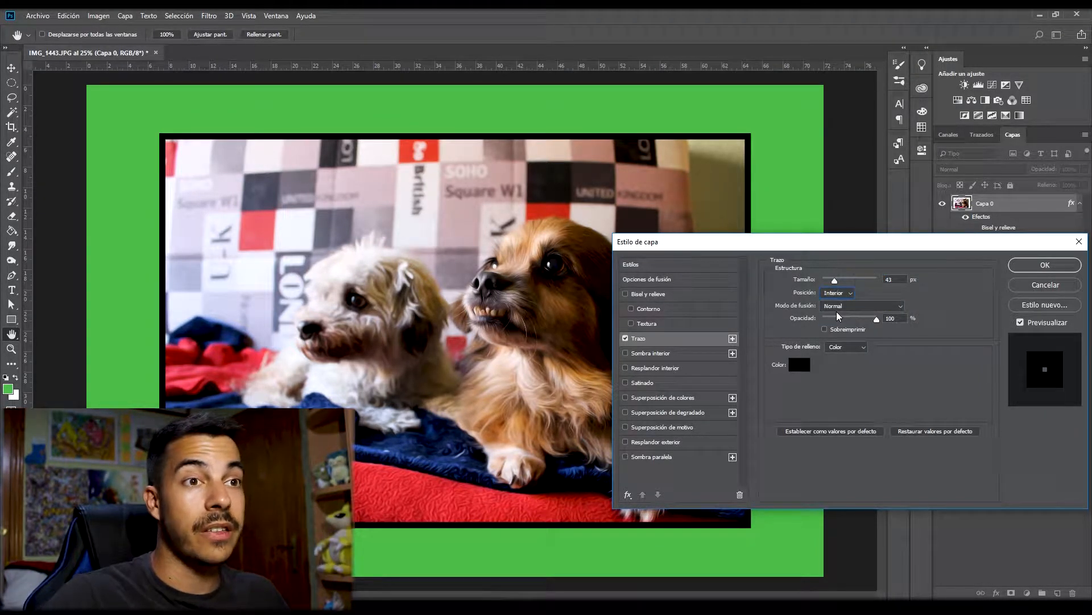
pyautogui.click(838, 292)
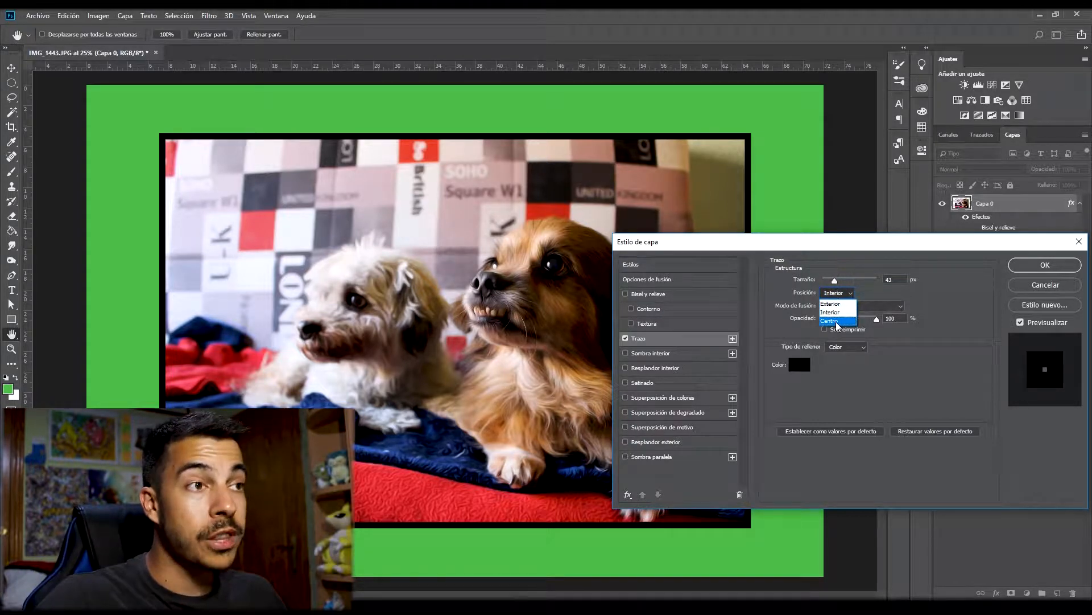
pyautogui.click(836, 323)
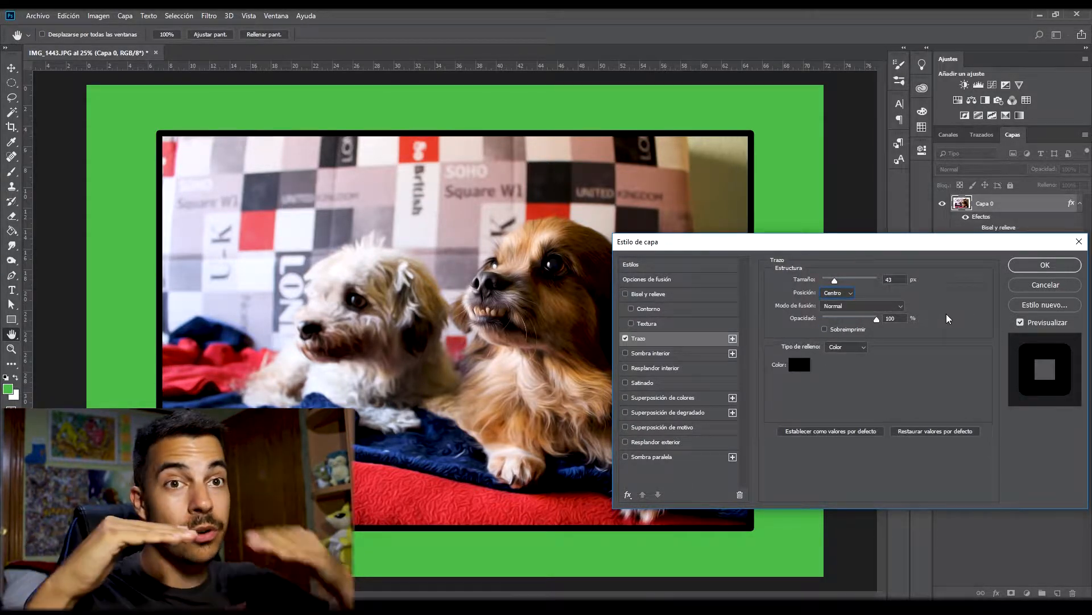
pyautogui.click(626, 338)
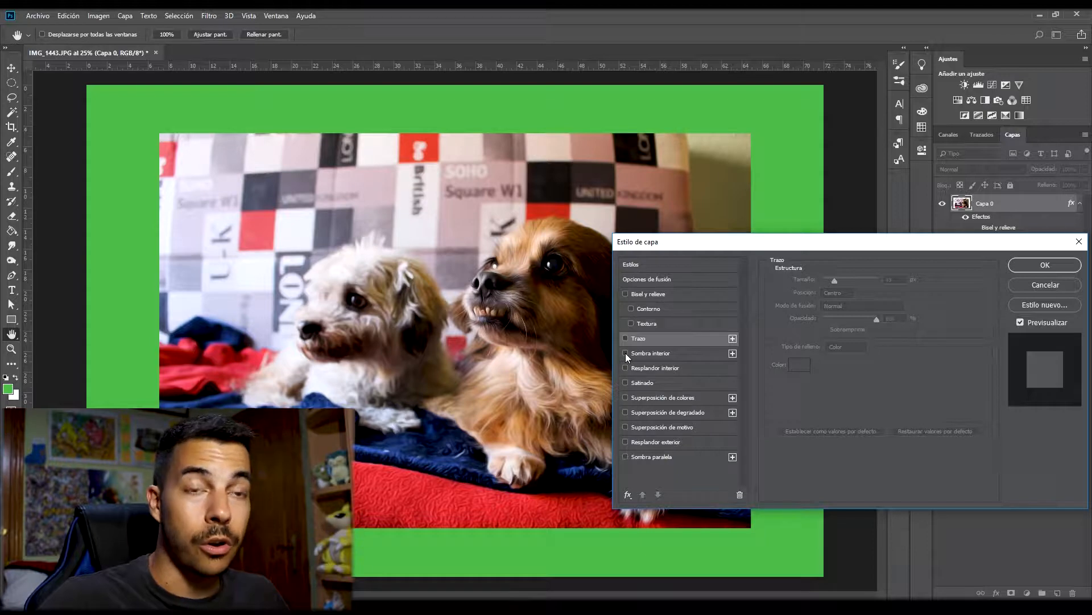
# - Enable Sombra interior on the photo layer with Tamaño 122 px and Retraer 61 %
pyautogui.click(626, 353)
pyautogui.click(647, 353)
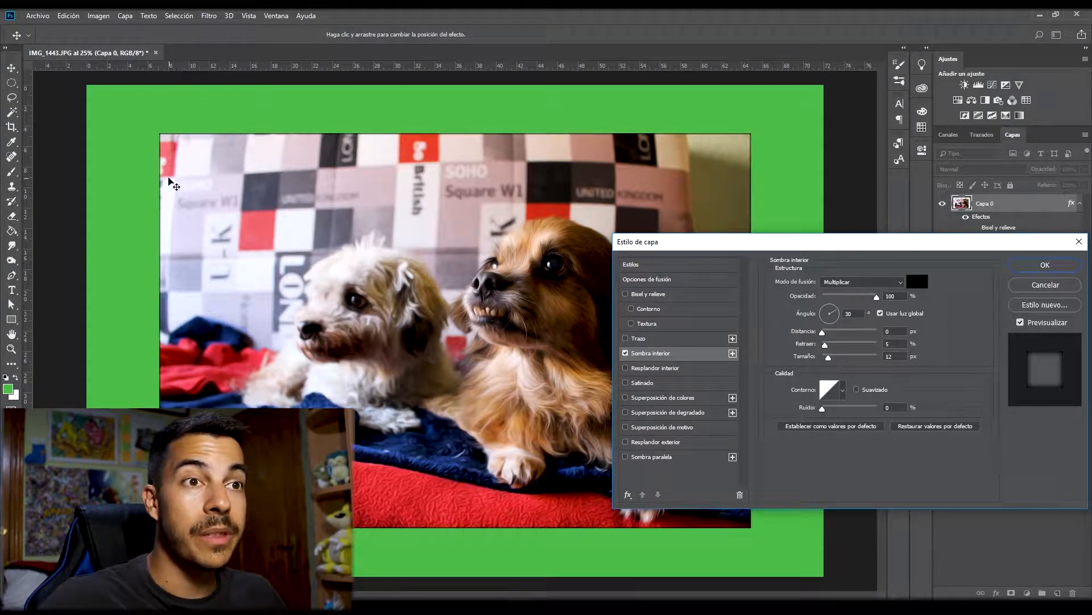
pyautogui.moveTo(824, 344); pyautogui.dragTo(822, 344)
pyautogui.moveTo(828, 358); pyautogui.dragTo(853, 360)
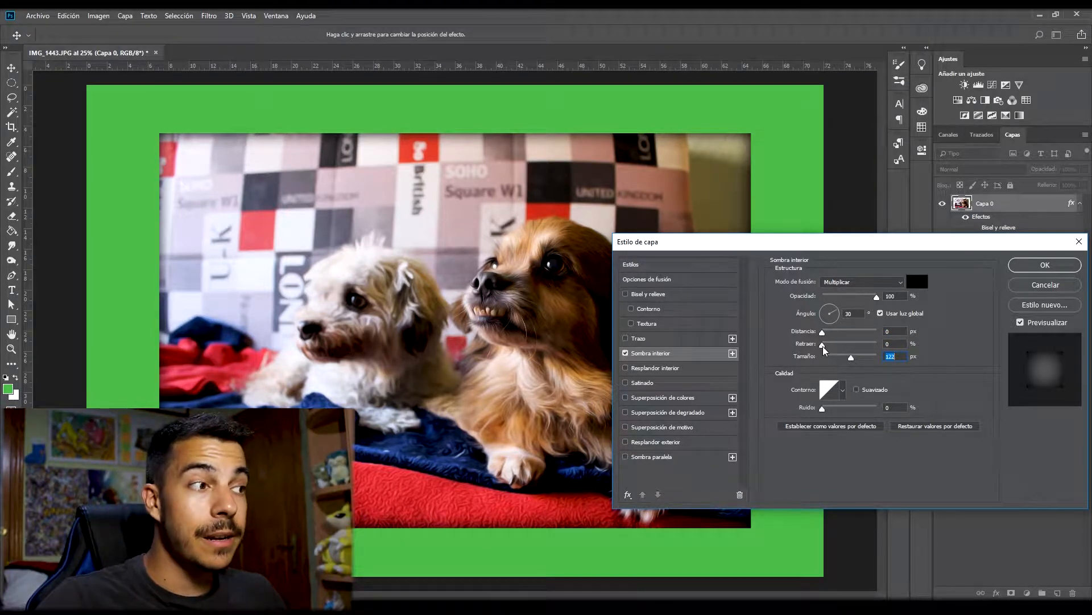
pyautogui.moveTo(823, 345); pyautogui.dragTo(856, 344)
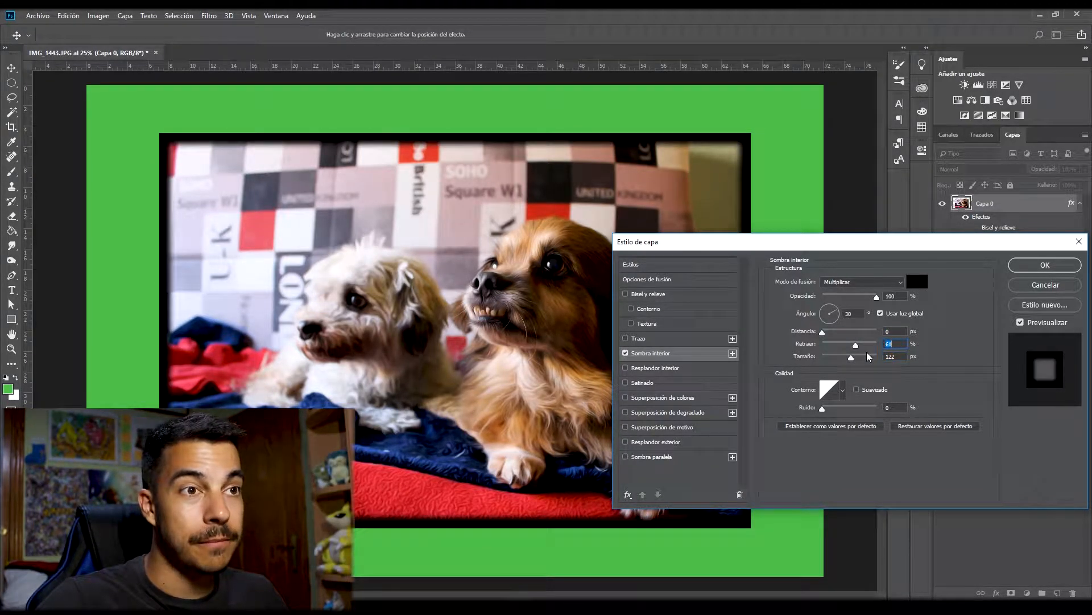
# - Try red (ff0000), white and black as the inner shadow's colour
pyautogui.click(918, 281)
pyautogui.write('ff0000')
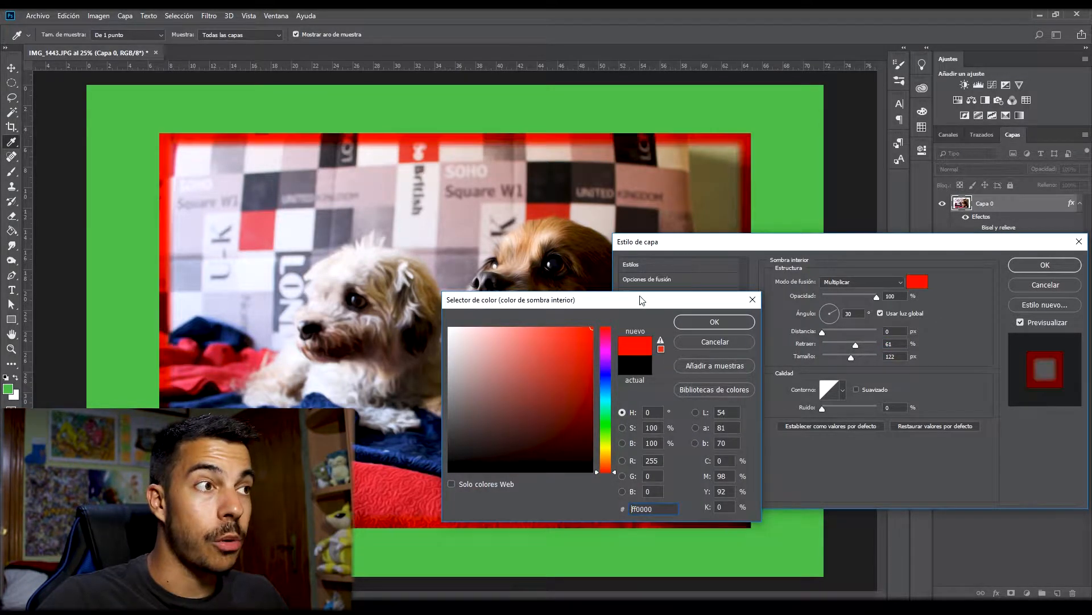
pyautogui.moveTo(472, 344); pyautogui.dragTo(448, 326)
pyautogui.click(449, 471)
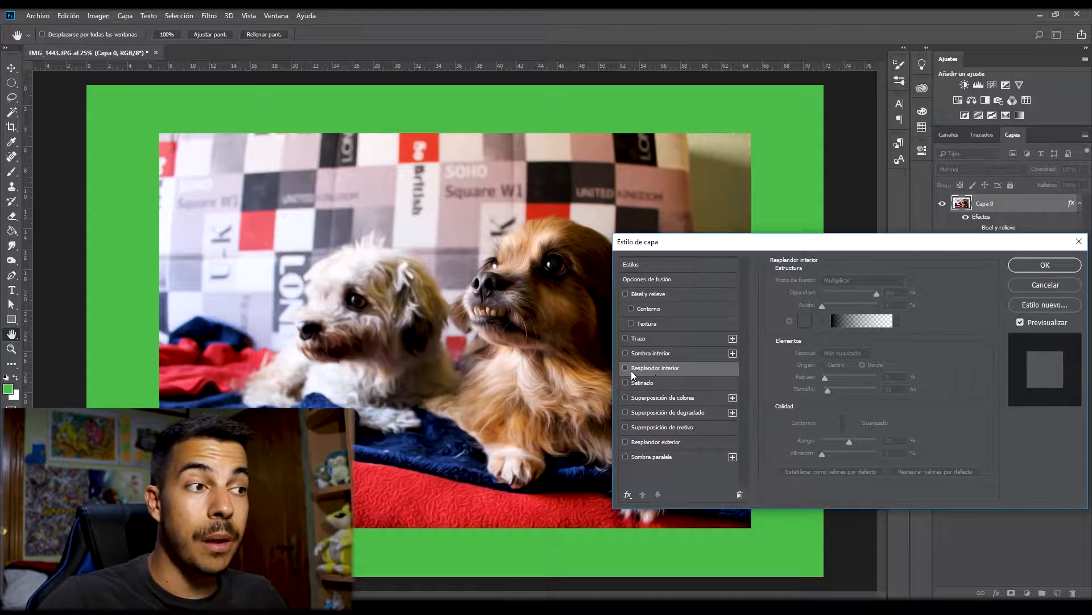
# - Turn off Sombra interior and enable the Satinado effect on the photo layer
pyautogui.click(651, 367)
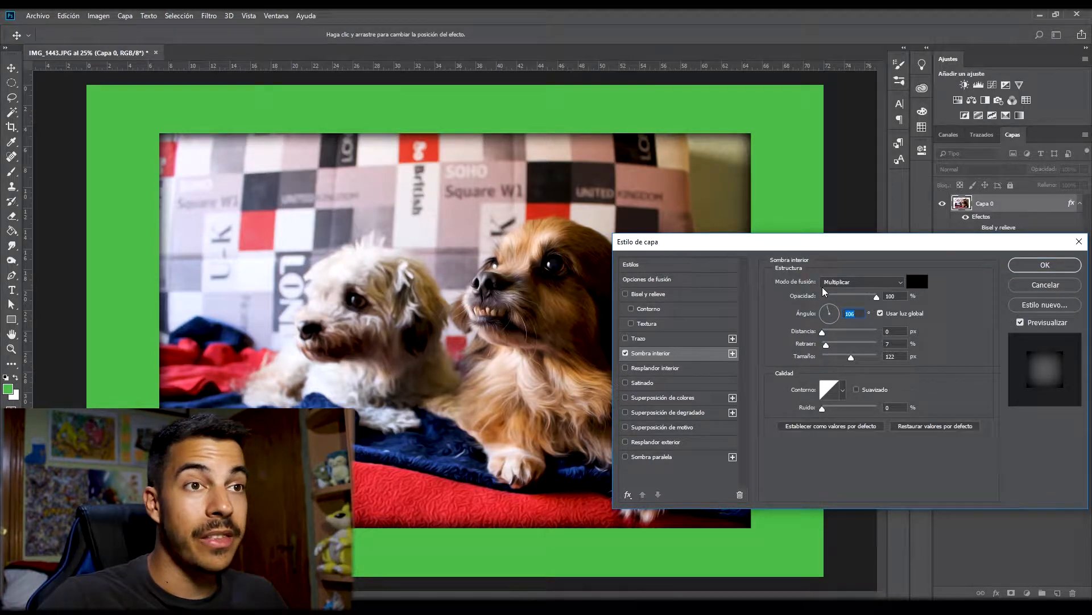
pyautogui.click(626, 352)
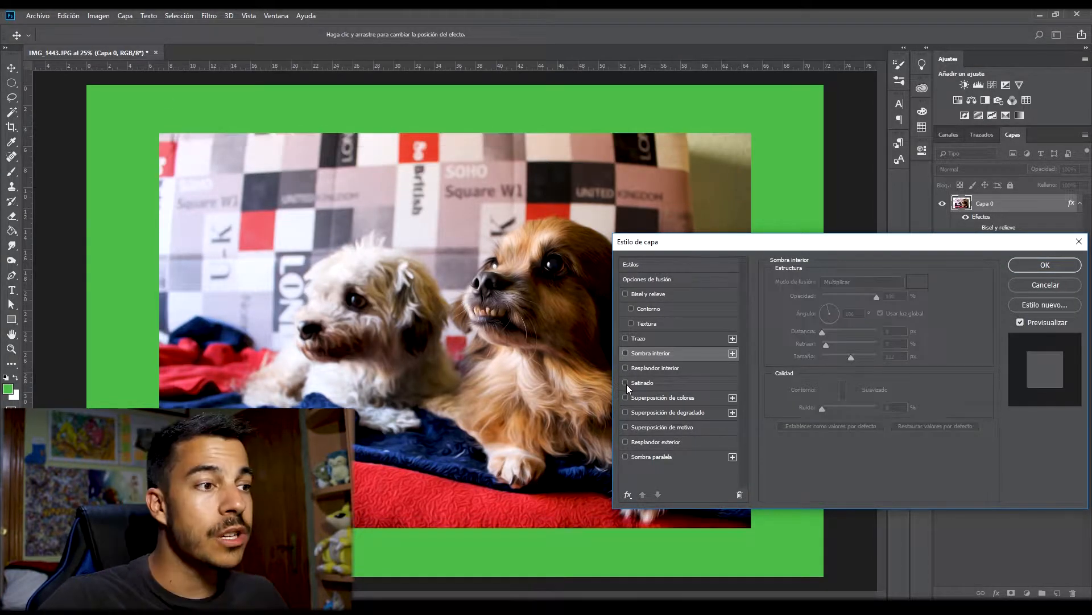
pyautogui.click(627, 382)
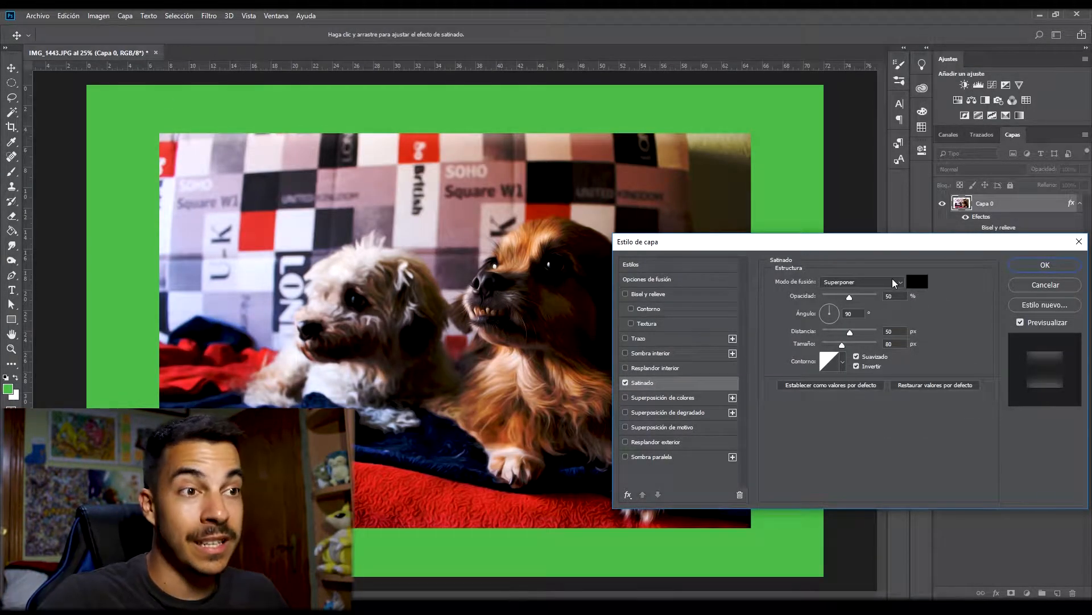
# - Try red (ff0000) and cyan (00fff6) as the satin colour, cancel the choice, and turn the Satinado effect off
pyautogui.click(917, 281)
pyautogui.write('ff0000')
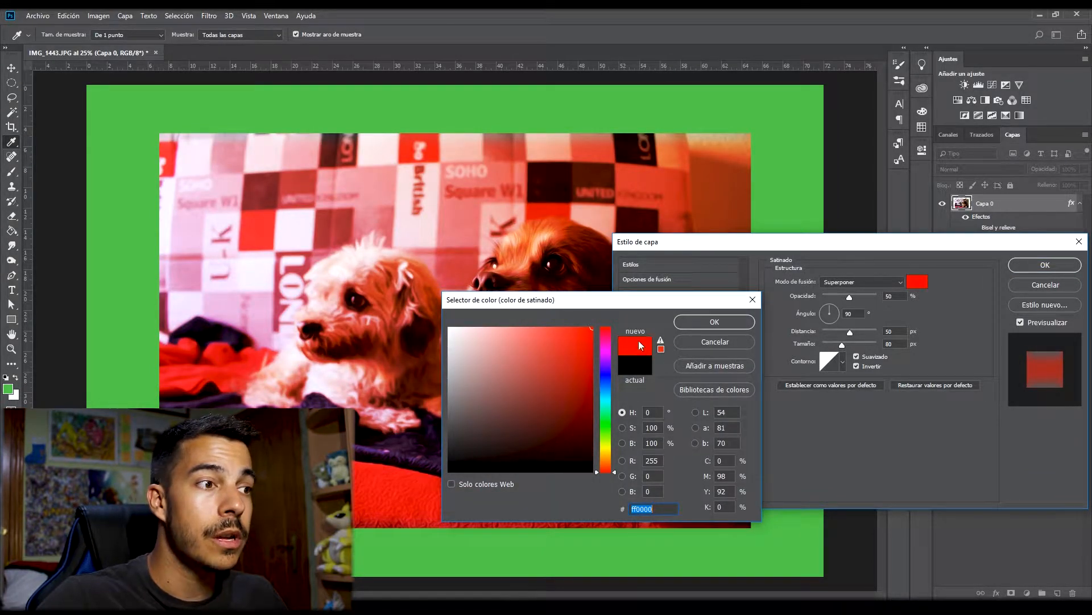
pyautogui.click(605, 400)
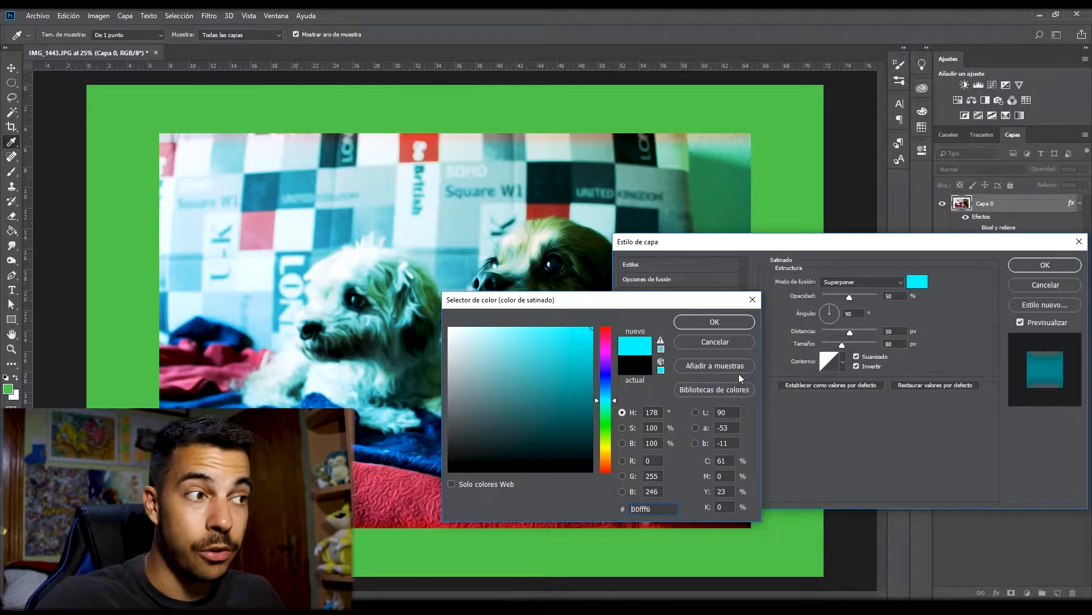
pyautogui.click(727, 343)
pyautogui.click(626, 382)
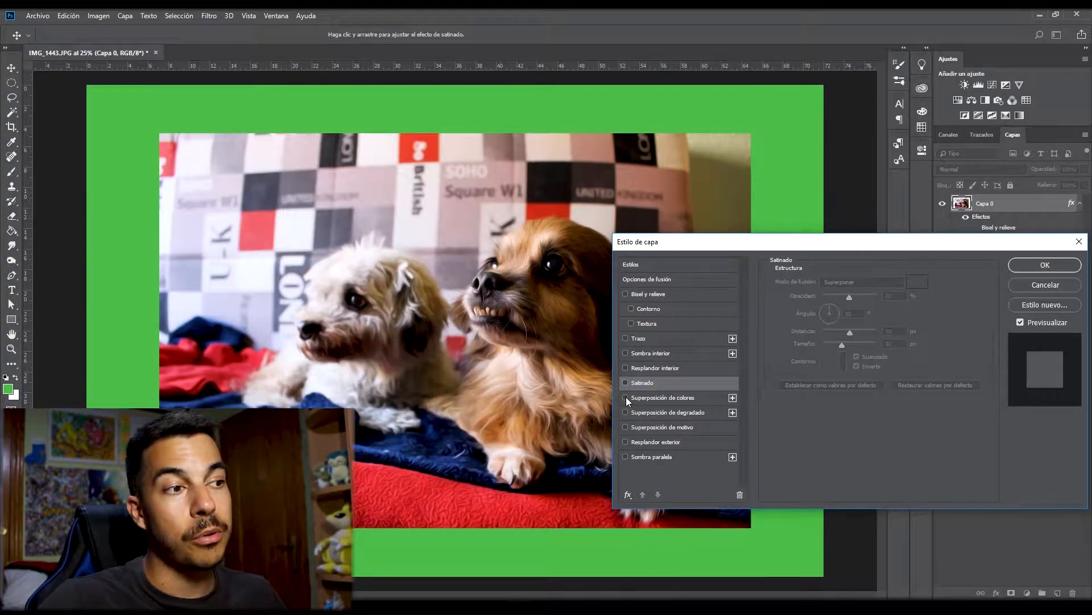
# - Enable Superposición de colores on the photo layer with 100 % opacity and red (ff0000) as its colour
pyautogui.click(626, 398)
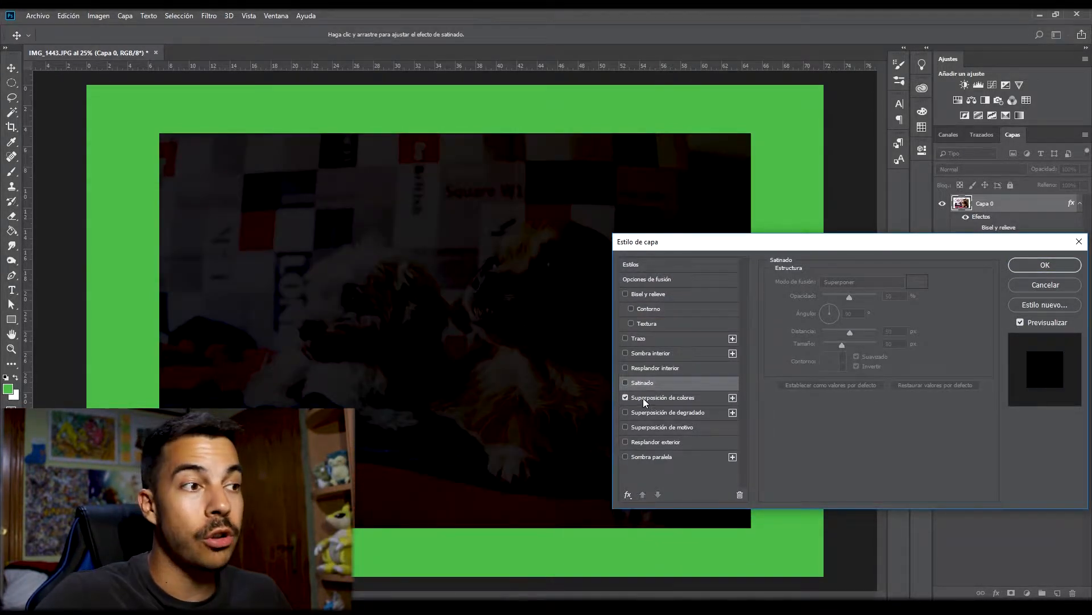
pyautogui.click(643, 397)
pyautogui.moveTo(869, 298)
pyautogui.mouseDown()
pyautogui.moveTo(843, 300)
pyautogui.moveTo(876, 297)
pyautogui.mouseUp()
pyautogui.click(918, 281)
pyautogui.click(591, 326)
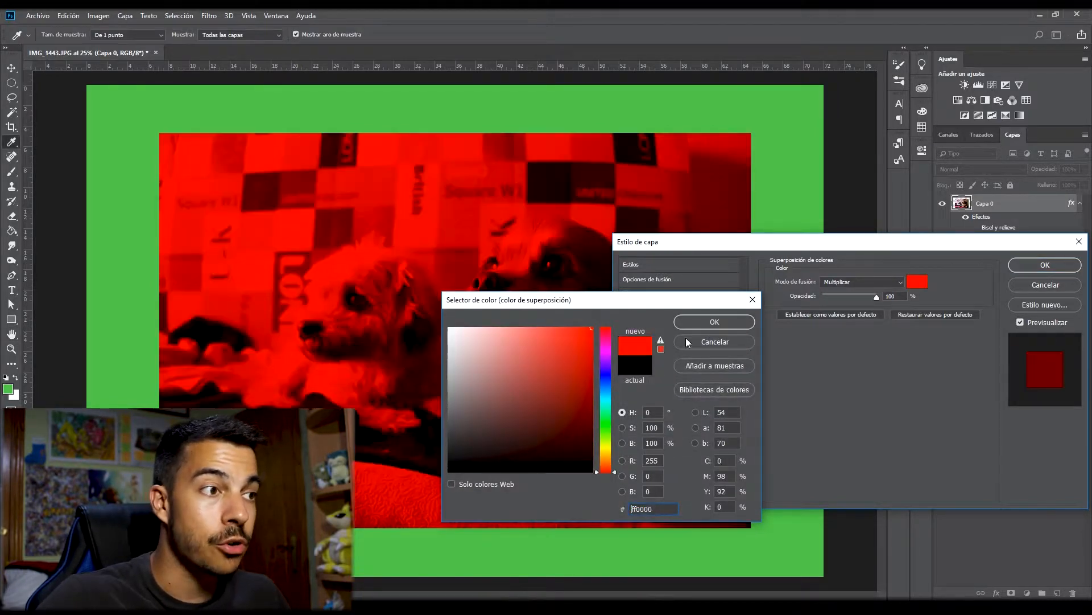
pyautogui.click(727, 320)
# - Try the Normal and Superponer blend modes with reduced opacity for the red overlay, and turn Superposición de colores off
pyautogui.click(882, 282)
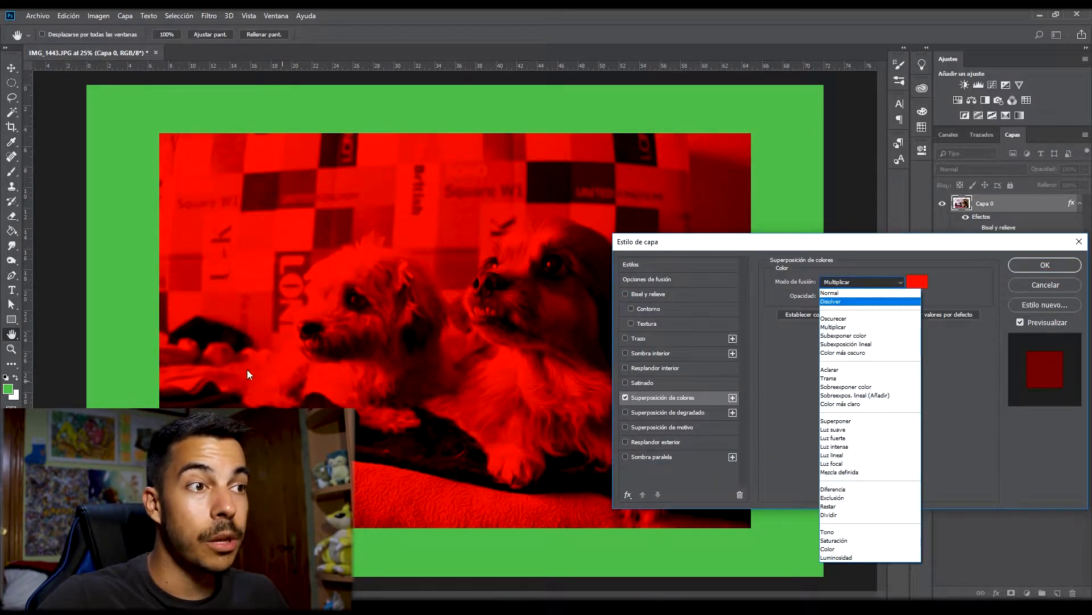
pyautogui.click(837, 293)
pyautogui.click(832, 282)
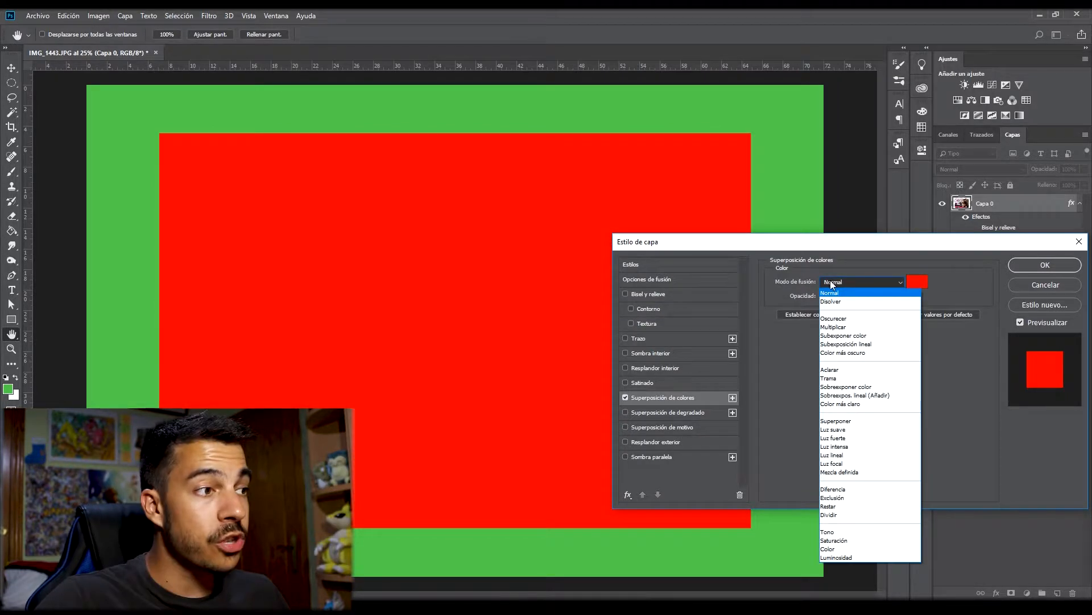
pyautogui.click(847, 390)
pyautogui.click(858, 282)
pyautogui.click(850, 423)
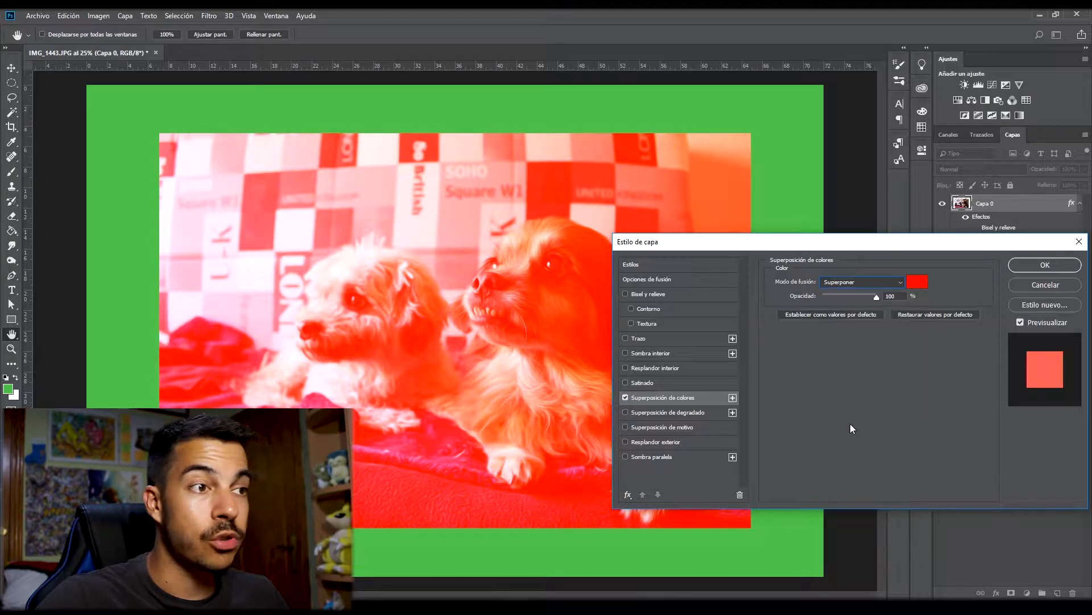
pyautogui.moveTo(876, 296); pyautogui.dragTo(845, 299)
pyautogui.click(625, 398)
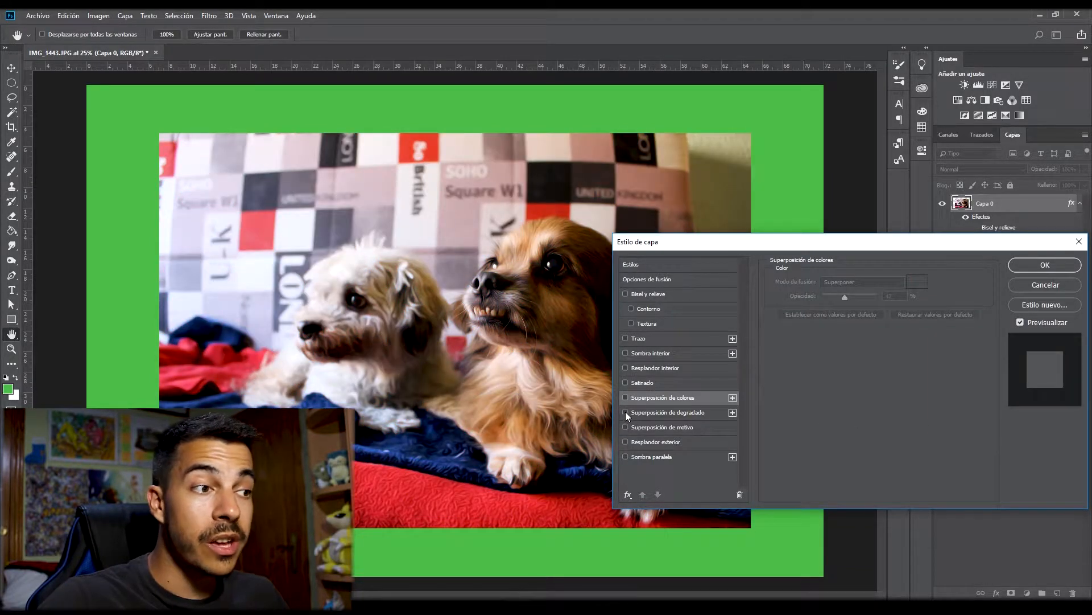
# - Enable Superposición de degradado on the photo layer with the preset gradient Rojo, verde
pyautogui.click(627, 412)
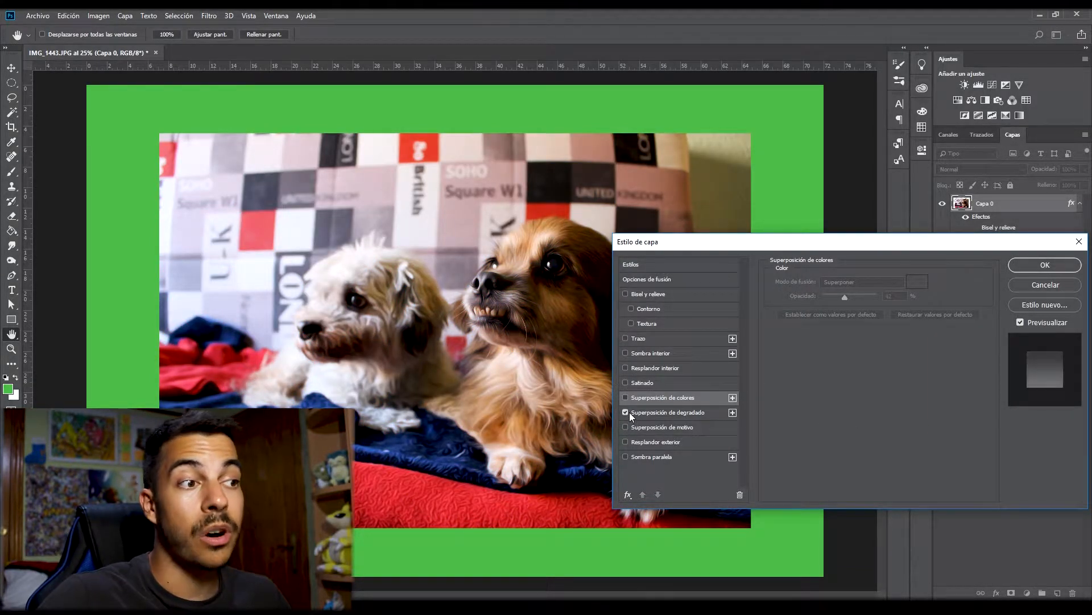
pyautogui.click(664, 410)
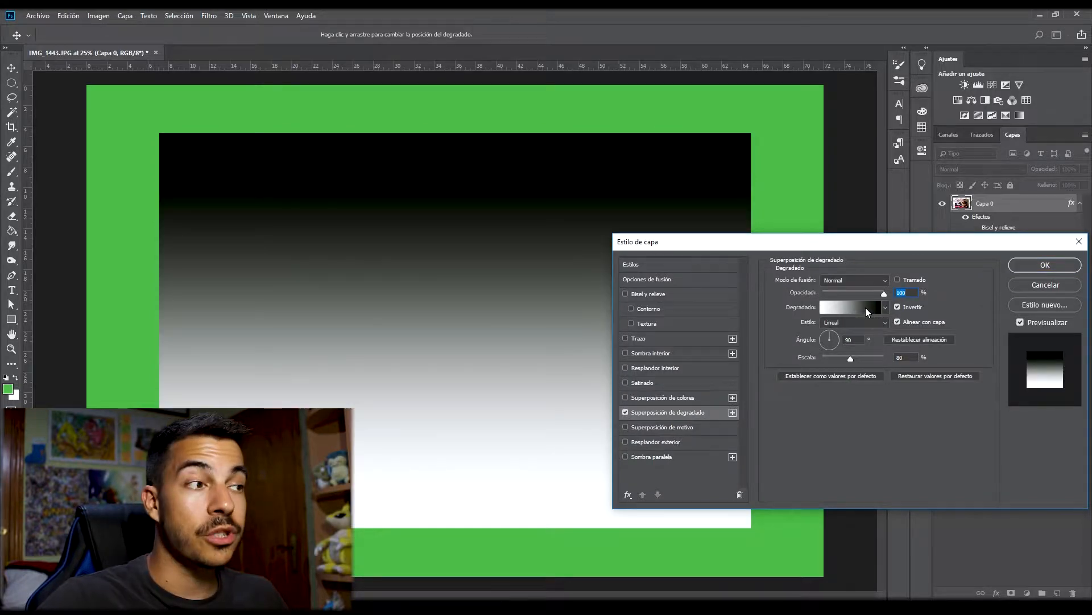
pyautogui.click(865, 307)
pyautogui.click(893, 217)
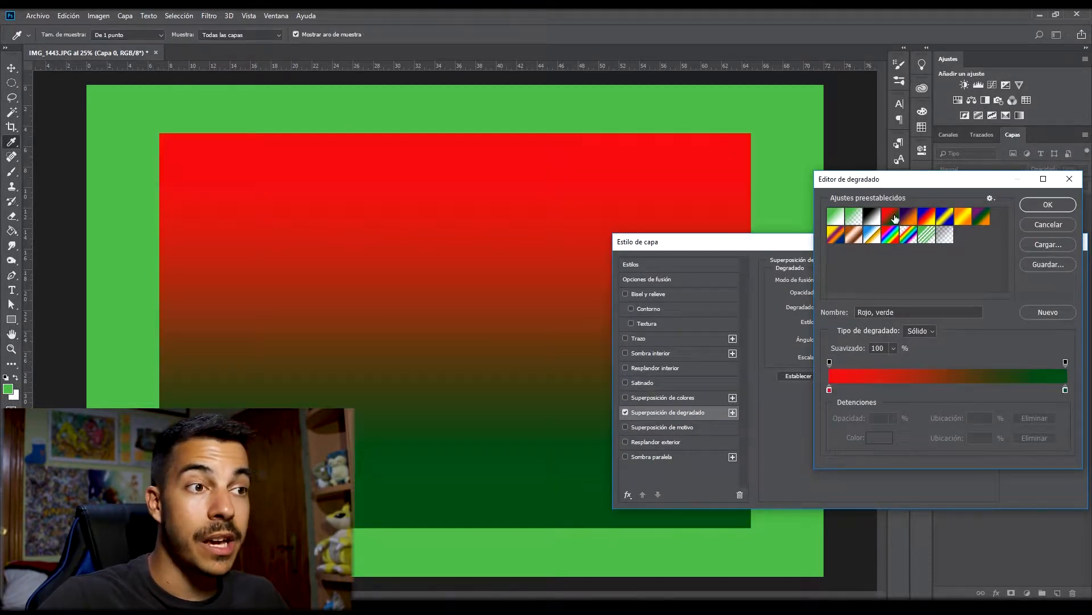
pyautogui.click(1052, 206)
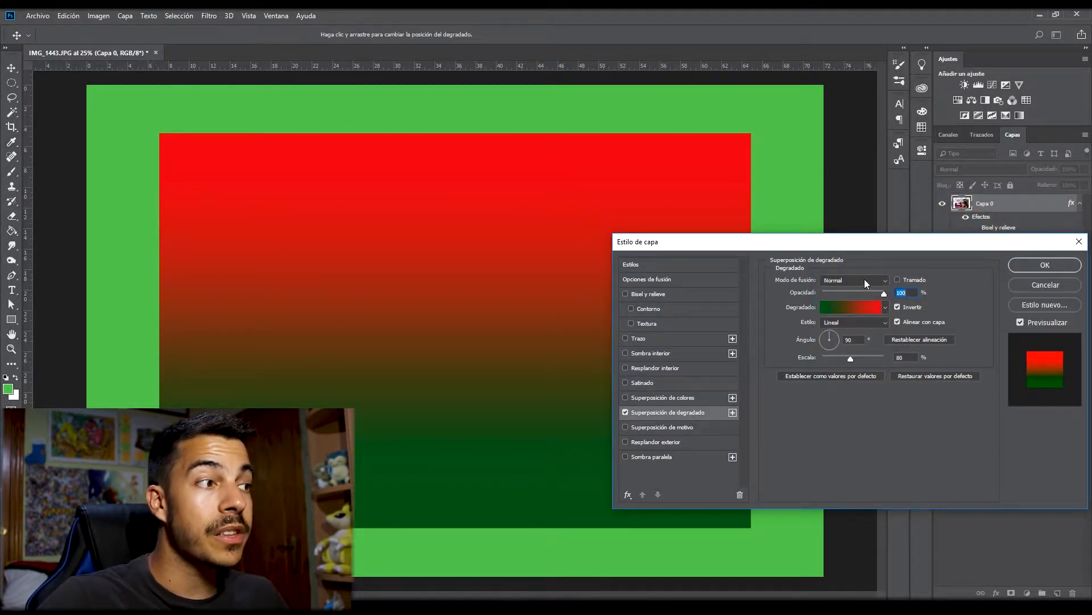
# - Try the gradient overlay at 50 % opacity with blend modes such as Multiplicar and Superponer, and turn the effect off
pyautogui.moveTo(885, 294); pyautogui.dragTo(853, 294)
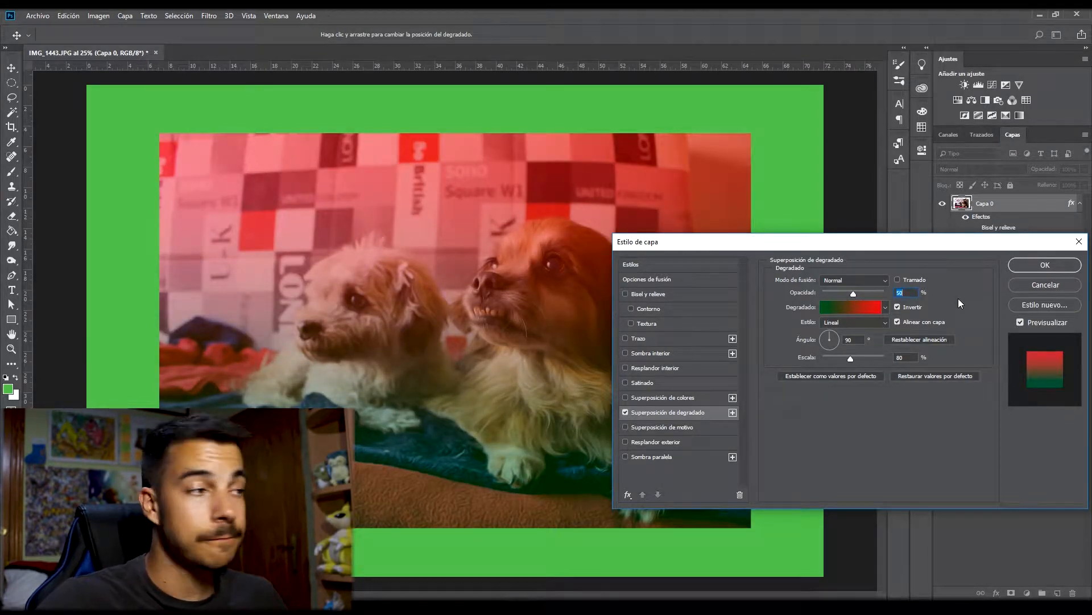
pyautogui.click(858, 279)
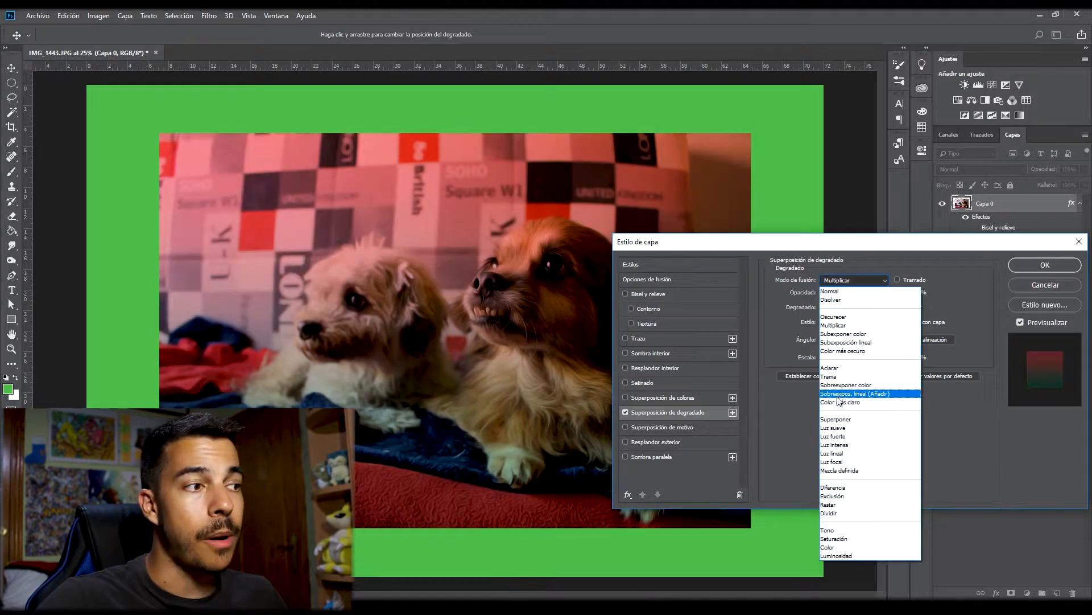
pyautogui.click(839, 394)
pyautogui.click(862, 281)
pyautogui.click(836, 417)
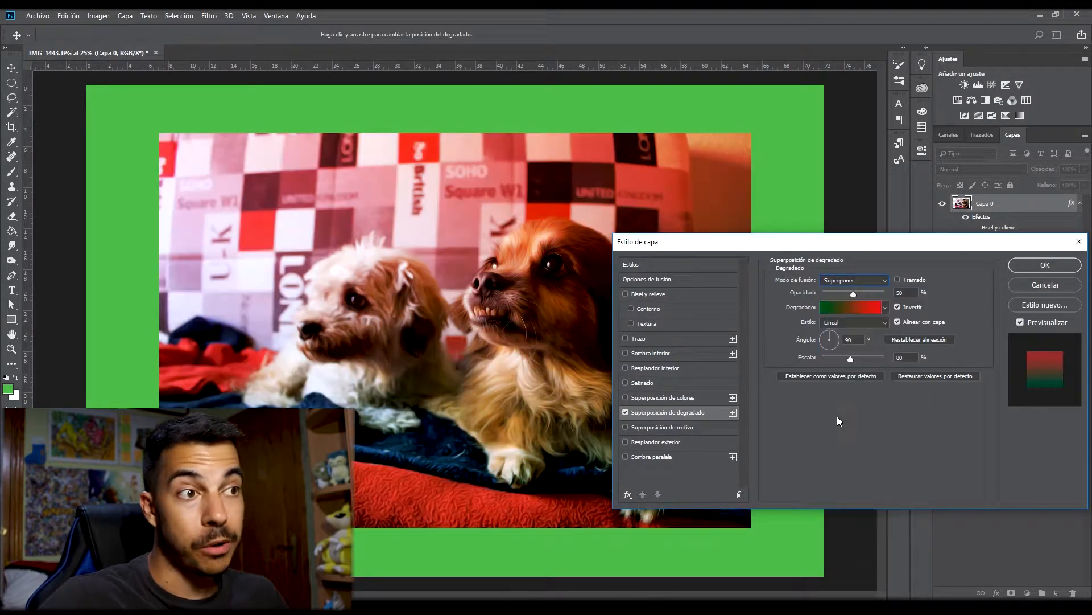
pyautogui.click(841, 282)
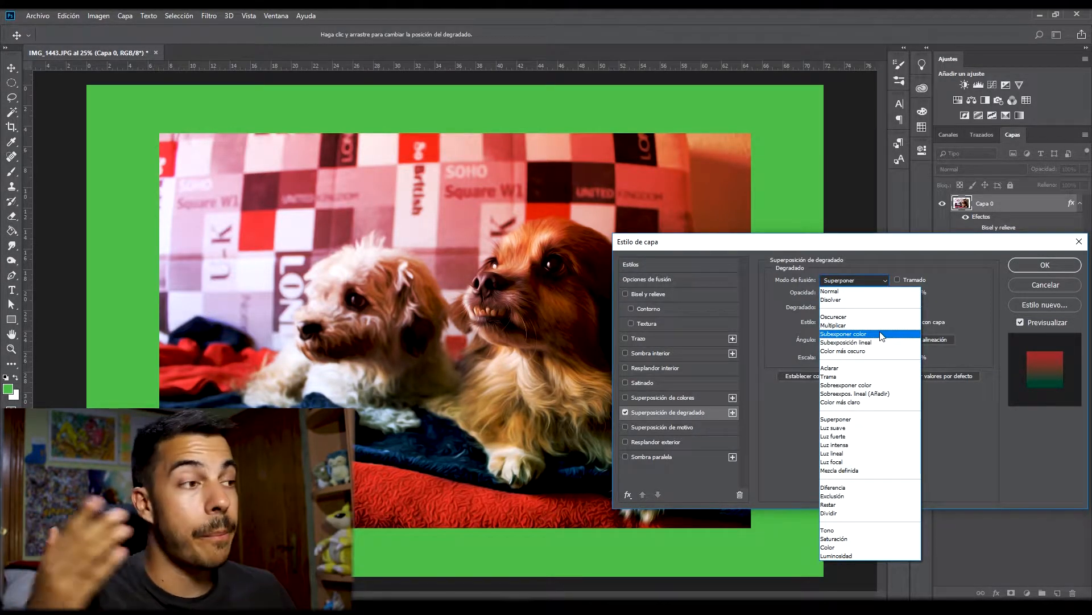
pyautogui.click(625, 412)
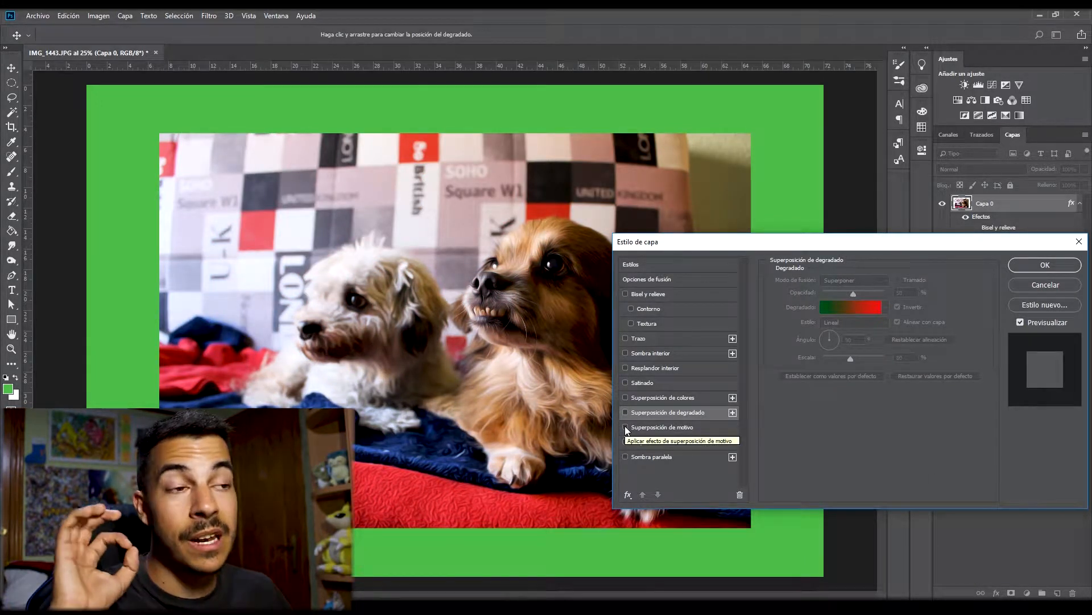
# - Enable Superposición de motivo on the photo layer with the Normal blend mode, 100 % opacity and 300 % scale
pyautogui.click(625, 427)
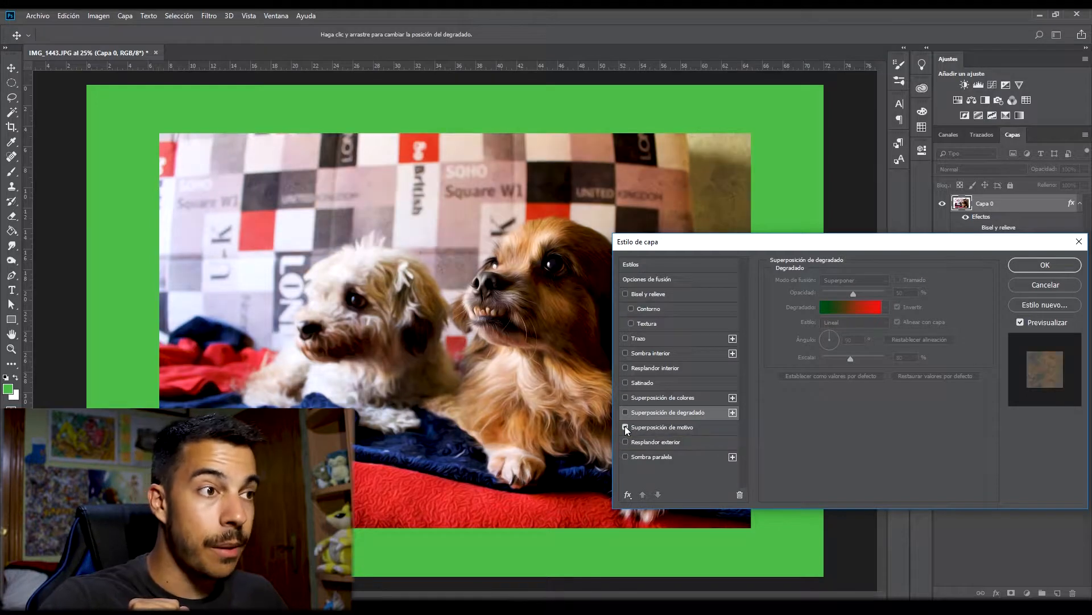
pyautogui.click(650, 428)
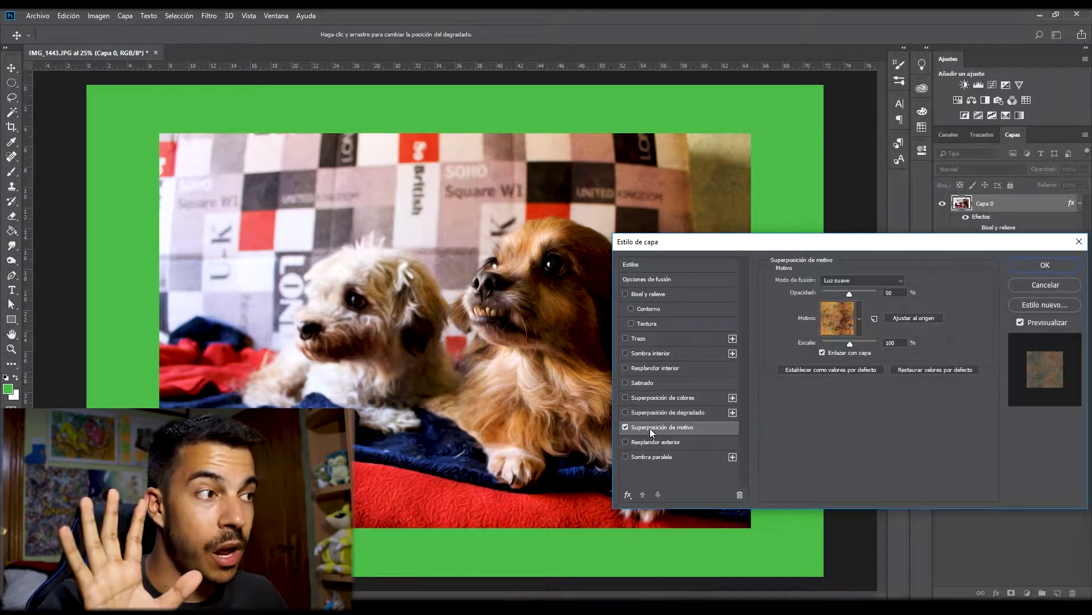
pyautogui.click(859, 319)
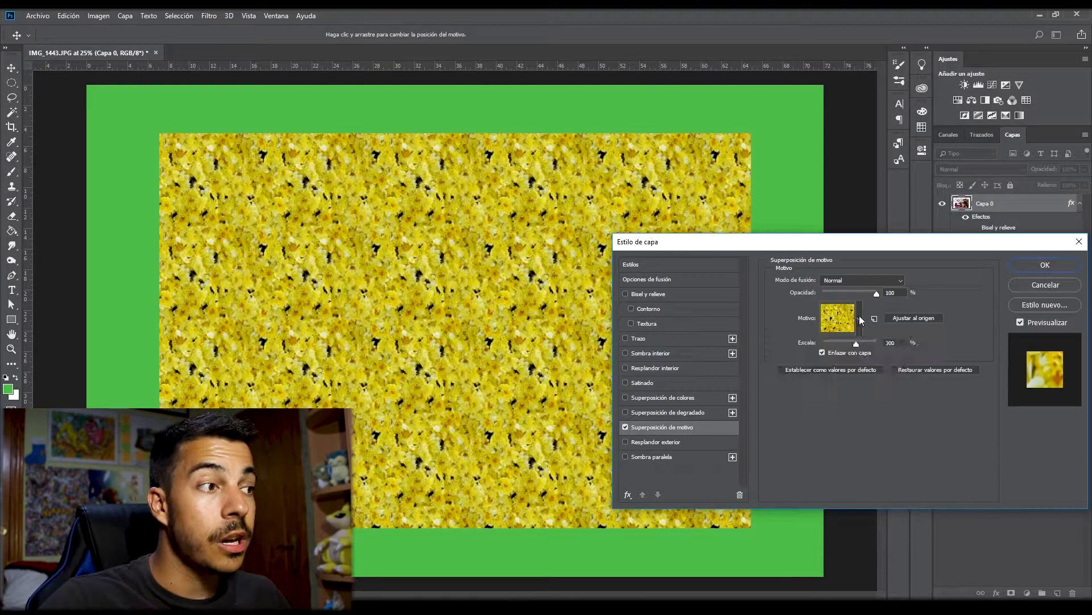
# - Try several overlay patterns, including the grey mottled, red lightning and dark woven ones, and choose the light wood plank pattern
pyautogui.click(860, 319)
pyautogui.click(874, 371)
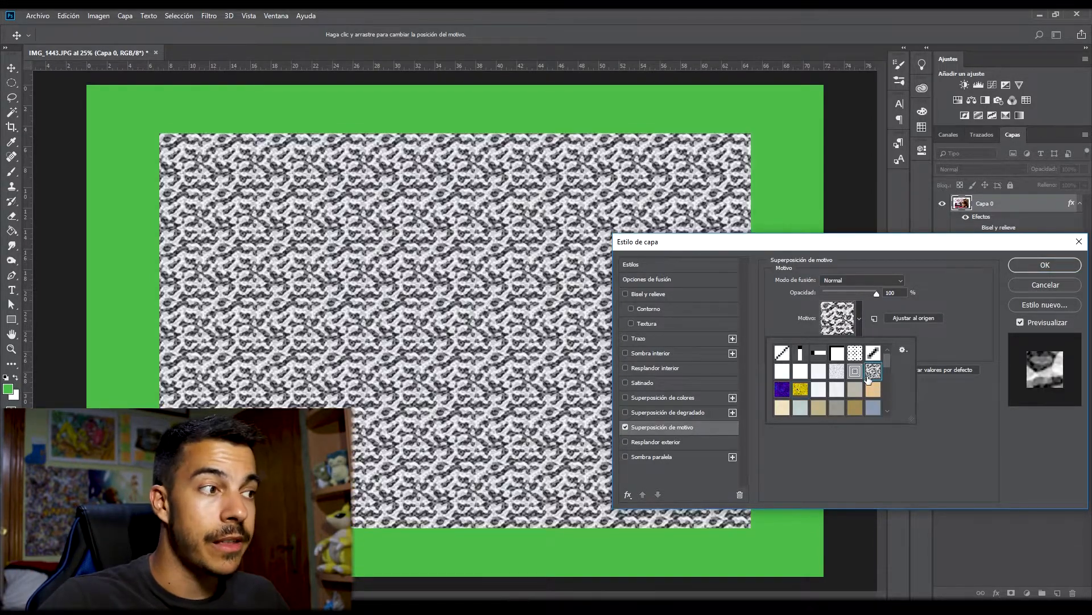
pyautogui.scroll(-2, 872, 378)
pyautogui.click(874, 399)
pyautogui.scroll(-2, 874, 398)
pyautogui.click(837, 391)
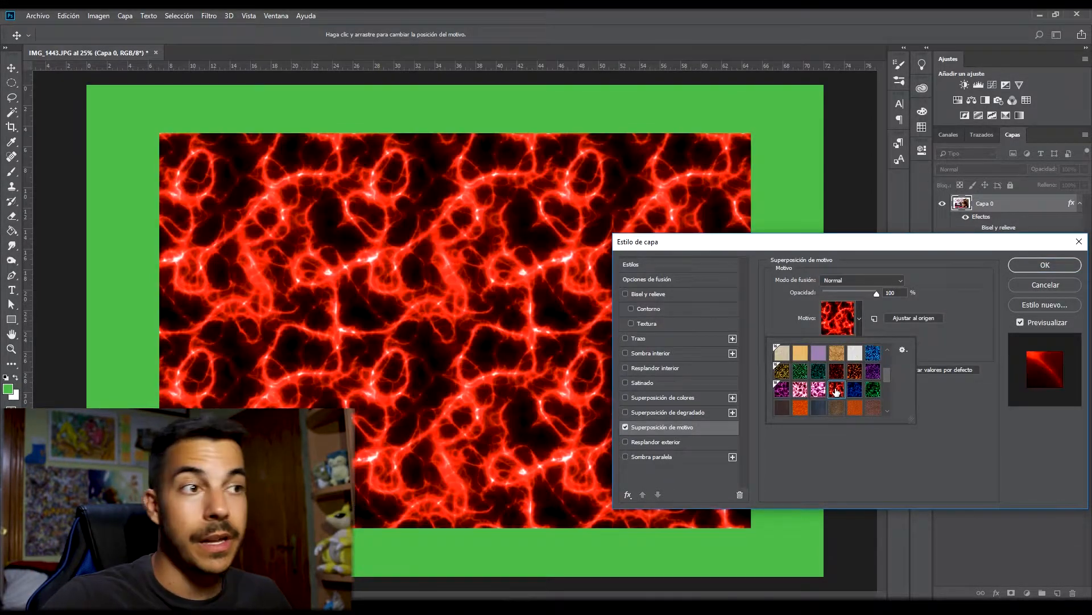
pyautogui.scroll(-2, 837, 390)
pyautogui.click(820, 373)
pyautogui.scroll(-1, 819, 373)
pyautogui.click(822, 375)
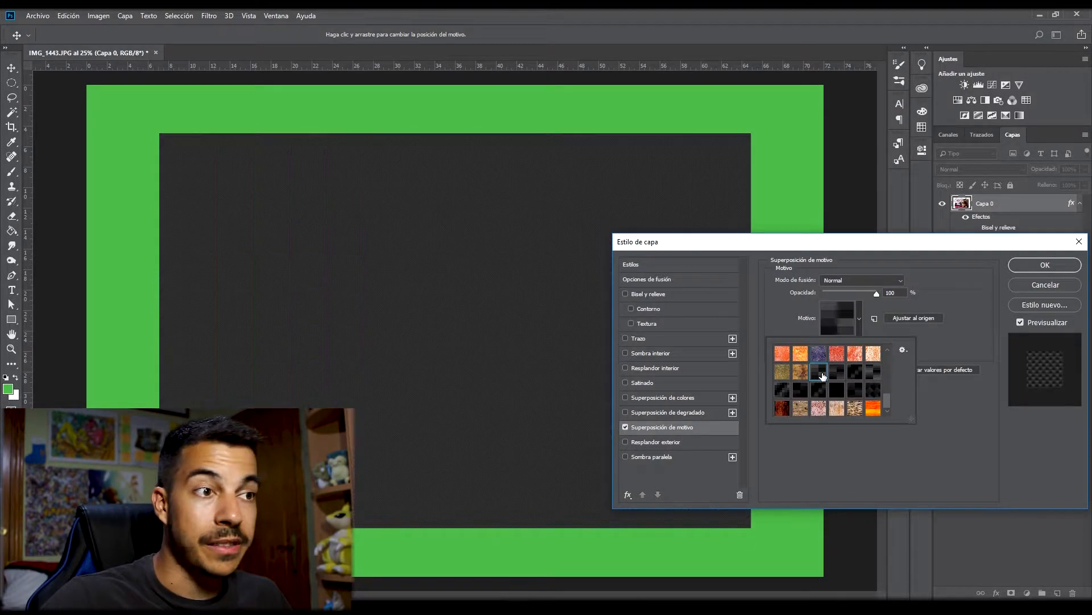
pyautogui.click(837, 408)
pyautogui.click(828, 333)
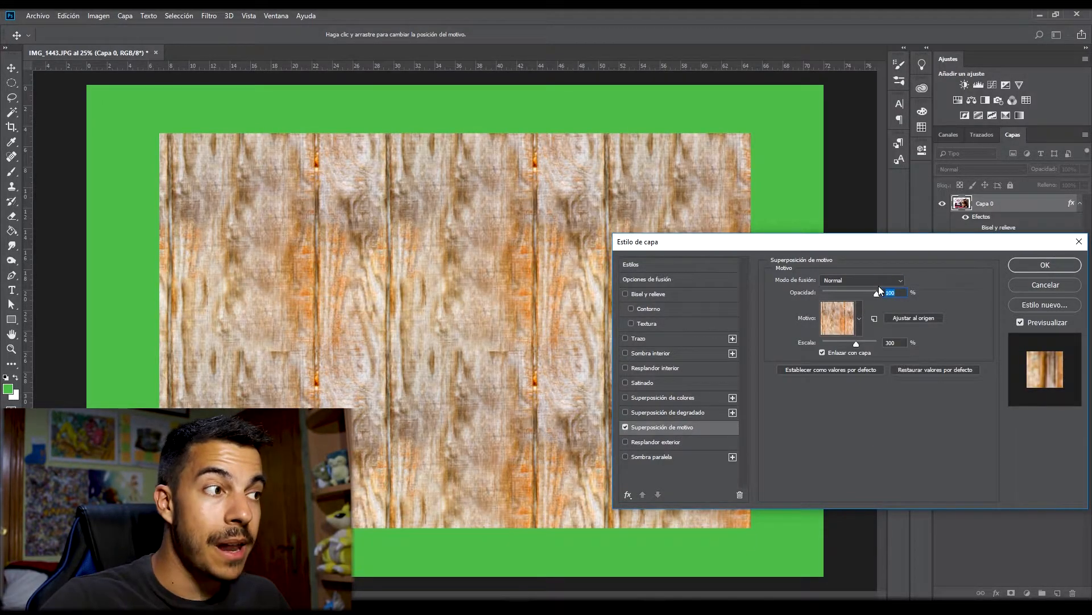
# - Try Sobreexponer color and Trama for the wood pattern overlay, and settle on Superponer at 75 % opacity
pyautogui.click(876, 282)
pyautogui.click(846, 385)
pyautogui.click(862, 280)
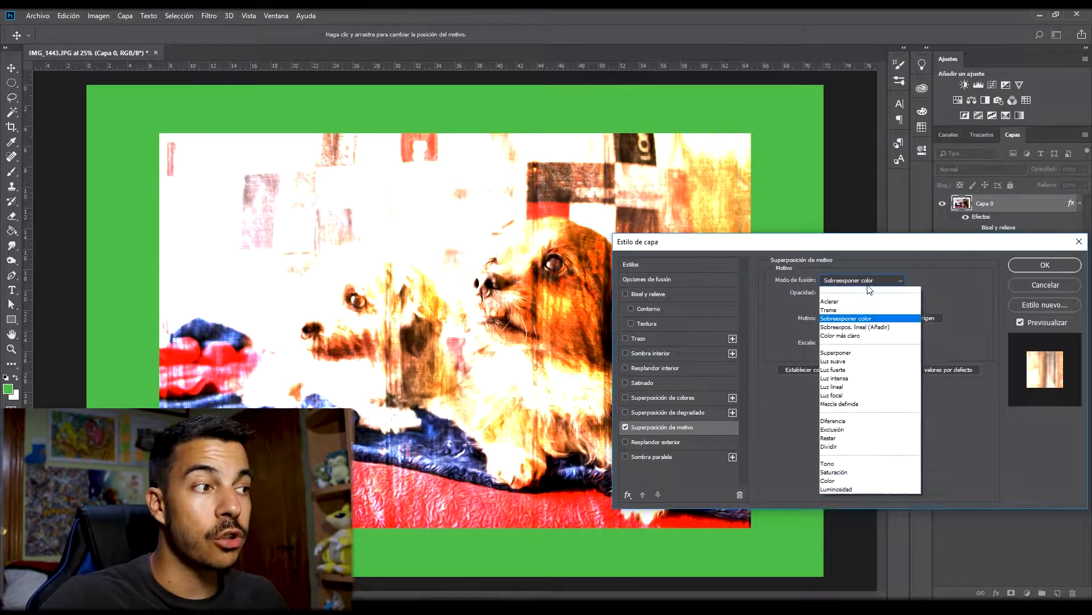
pyautogui.click(838, 376)
pyautogui.click(859, 280)
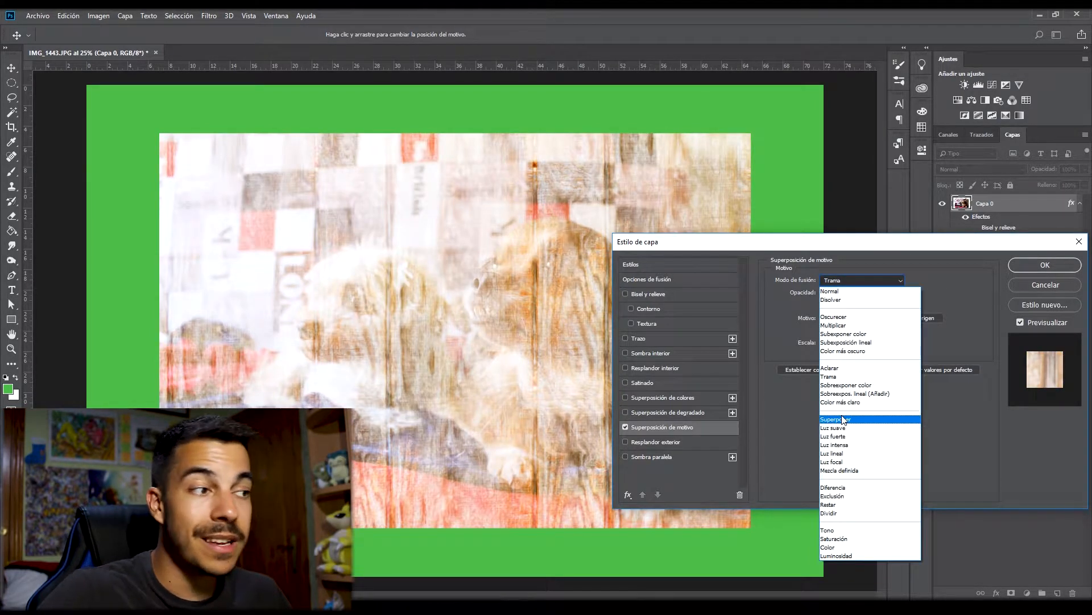
pyautogui.click(844, 419)
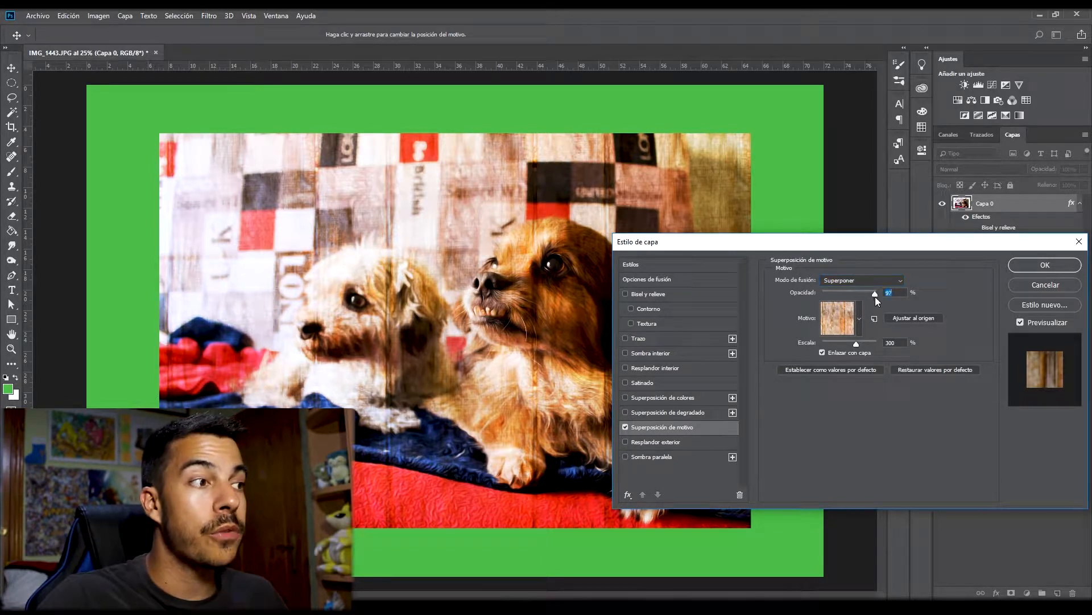
pyautogui.moveTo(875, 295)
pyautogui.mouseDown()
pyautogui.moveTo(824, 294)
pyautogui.moveTo(863, 293)
pyautogui.mouseUp()
# - Enable Resplandor exterior on the photo layer and set the glow colour to white (ffffff)
pyautogui.click(625, 442)
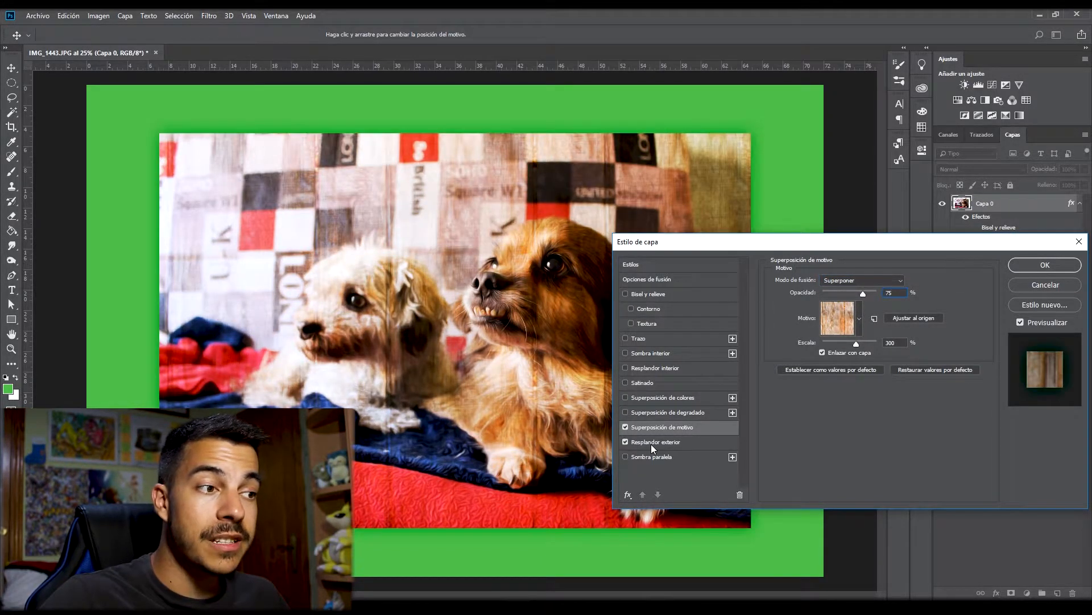
pyautogui.click(651, 443)
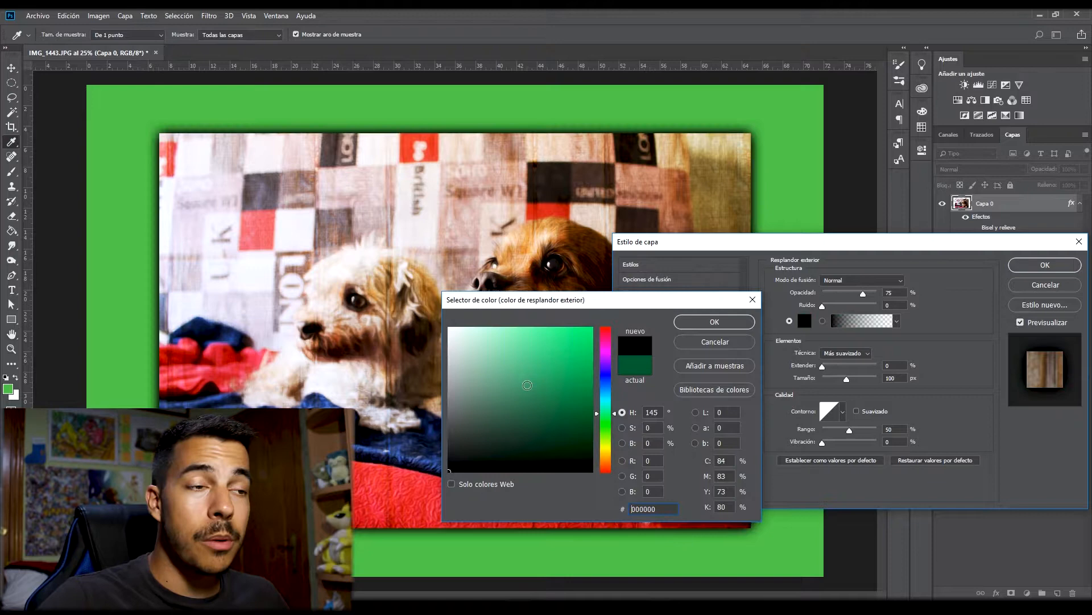
pyautogui.moveTo(531, 380); pyautogui.dragTo(414, 294)
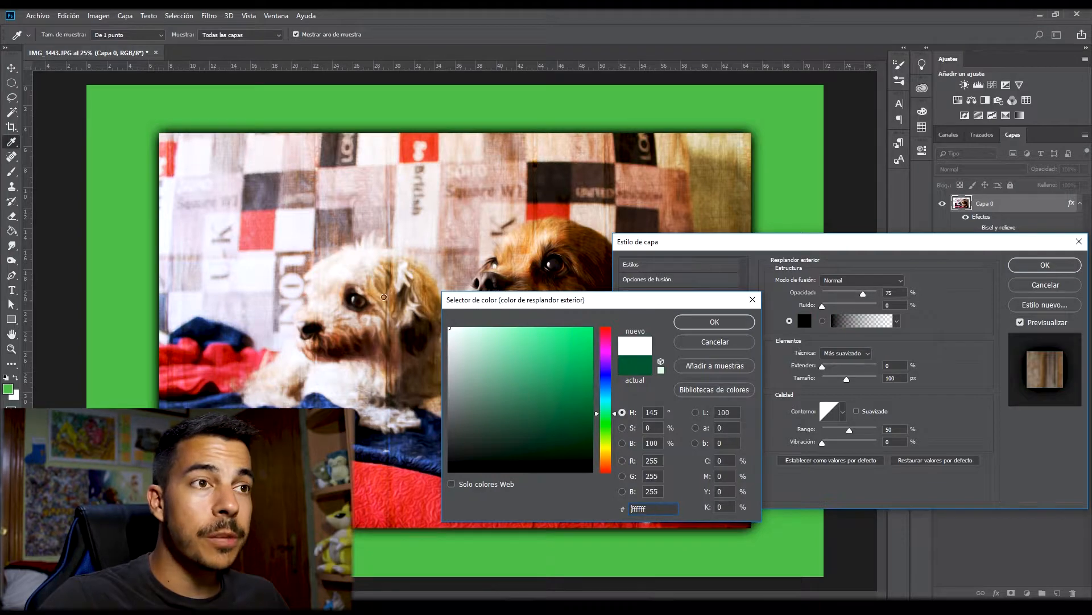
pyautogui.click(713, 322)
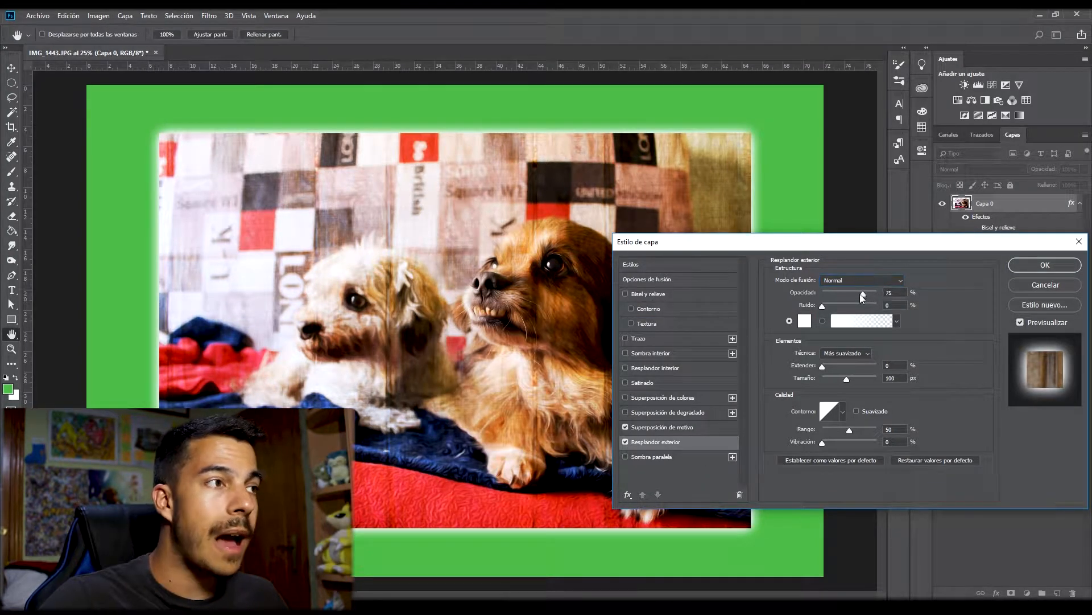
# - Try the outer glow with Opacidad 100 % and Tamaño 250 px, and turn Resplandor exterior off
pyautogui.moveTo(862, 294); pyautogui.dragTo(916, 294)
pyautogui.moveTo(847, 378); pyautogui.dragTo(943, 376)
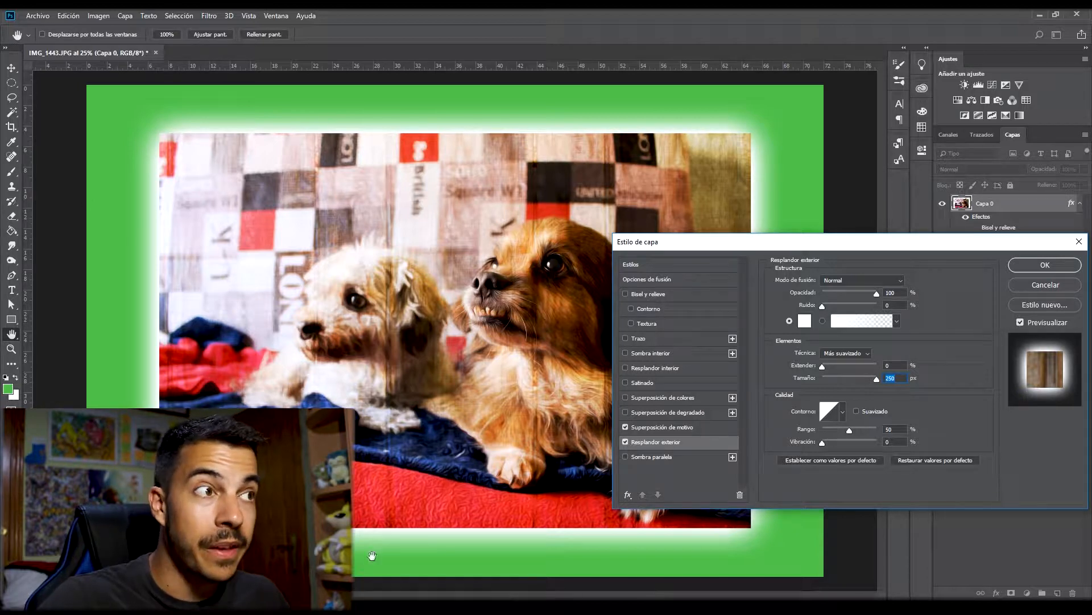
pyautogui.click(625, 442)
# - Enable Sombra paralela on the photo layer with Tamaño 128 px and Extensión about 48 %
pyautogui.click(626, 456)
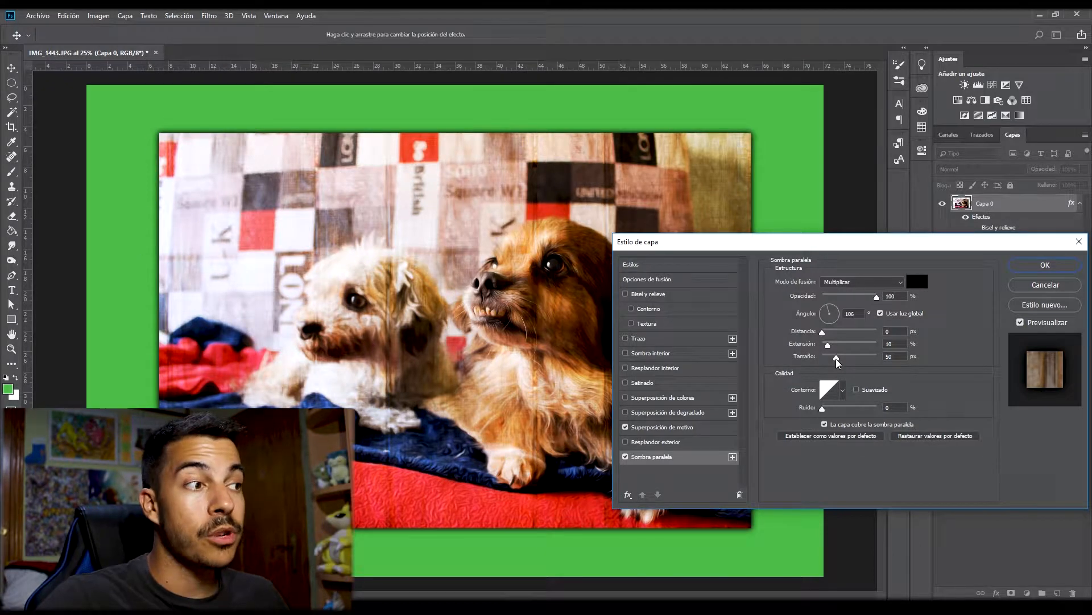
pyautogui.moveTo(837, 358)
pyautogui.mouseDown()
pyautogui.moveTo(853, 362)
pyautogui.moveTo(824, 348)
pyautogui.moveTo(848, 345)
pyautogui.mouseUp()
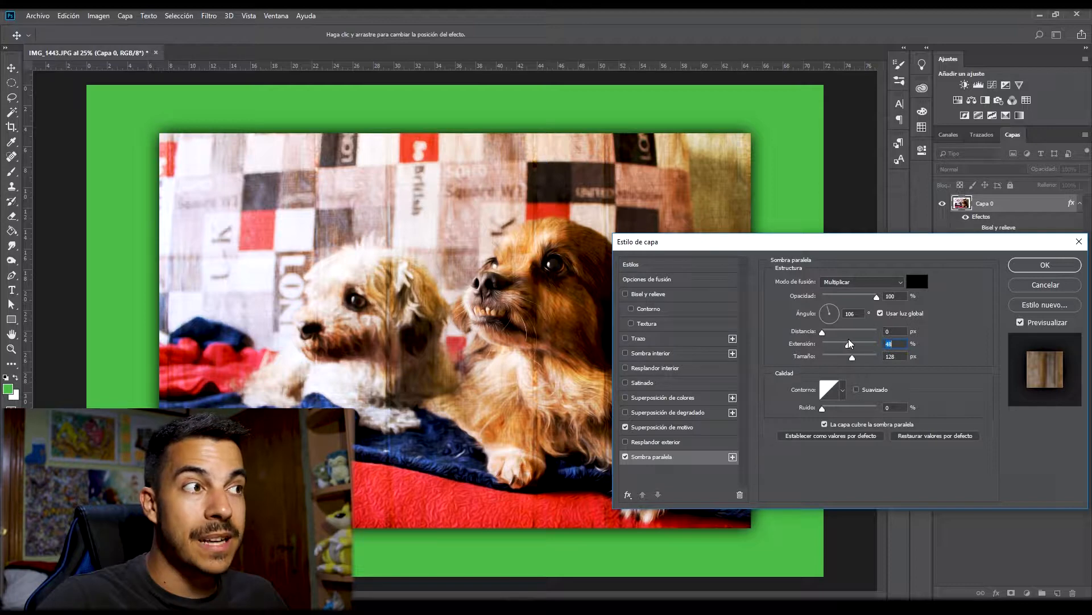
# - Try adjusting the opacity of the photo layer's drop shadow
pyautogui.moveTo(879, 300)
pyautogui.mouseDown()
pyautogui.moveTo(850, 298)
pyautogui.moveTo(878, 298)
pyautogui.mouseUp()
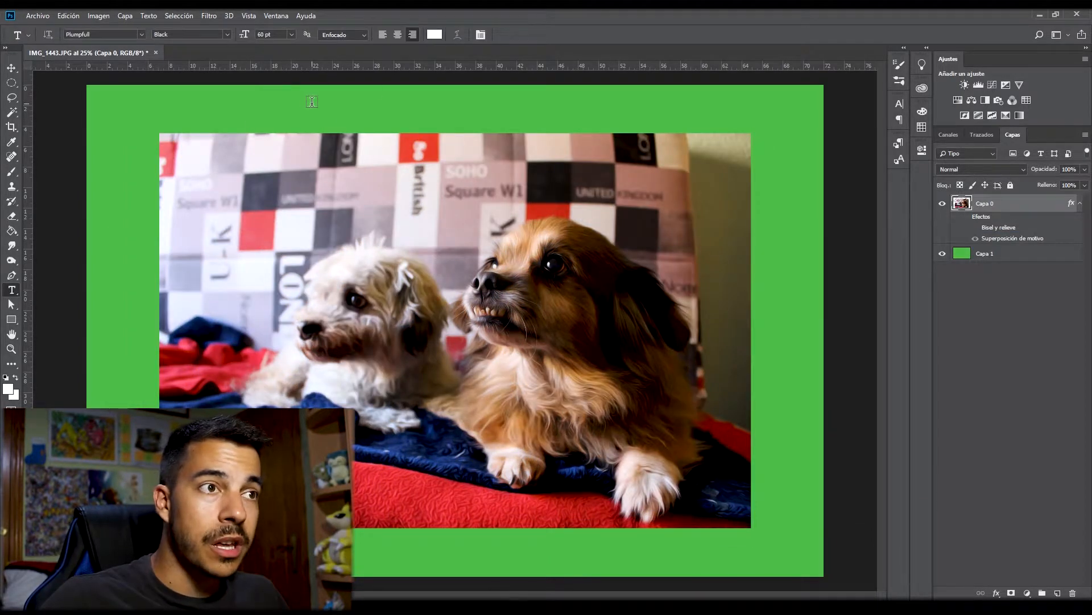
# - Add a white text box reading "perros" along the upper edge of the photo and enlarge the text to 366 pt
pyautogui.moveTo(312, 103); pyautogui.dragTo(560, 167)
pyautogui.write('perros')
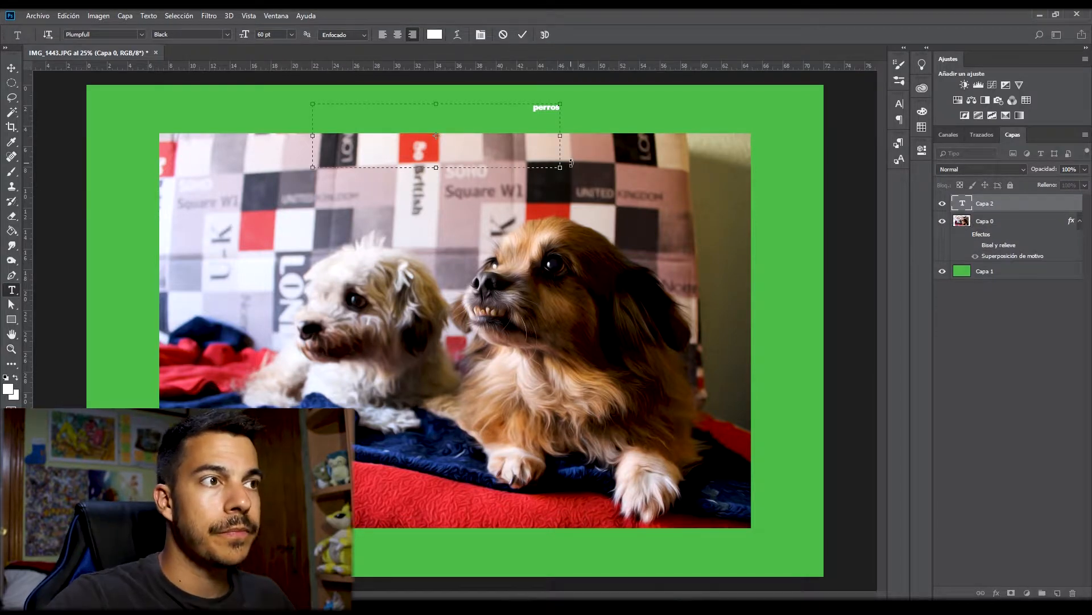
pyautogui.hotkey('ctrl', 'a')
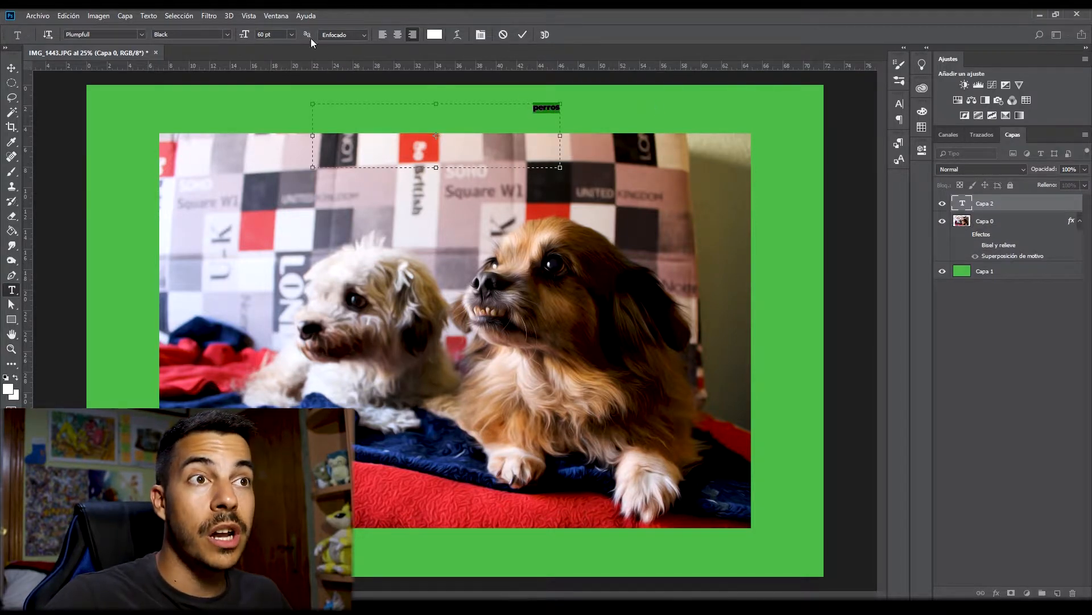
pyautogui.moveTo(253, 38); pyautogui.dragTo(364, 41)
pyautogui.click(425, 124)
# - Capitalise the title to "Perros" and position it on the green border above the photo
pyautogui.moveTo(401, 132); pyautogui.dragTo(429, 132)
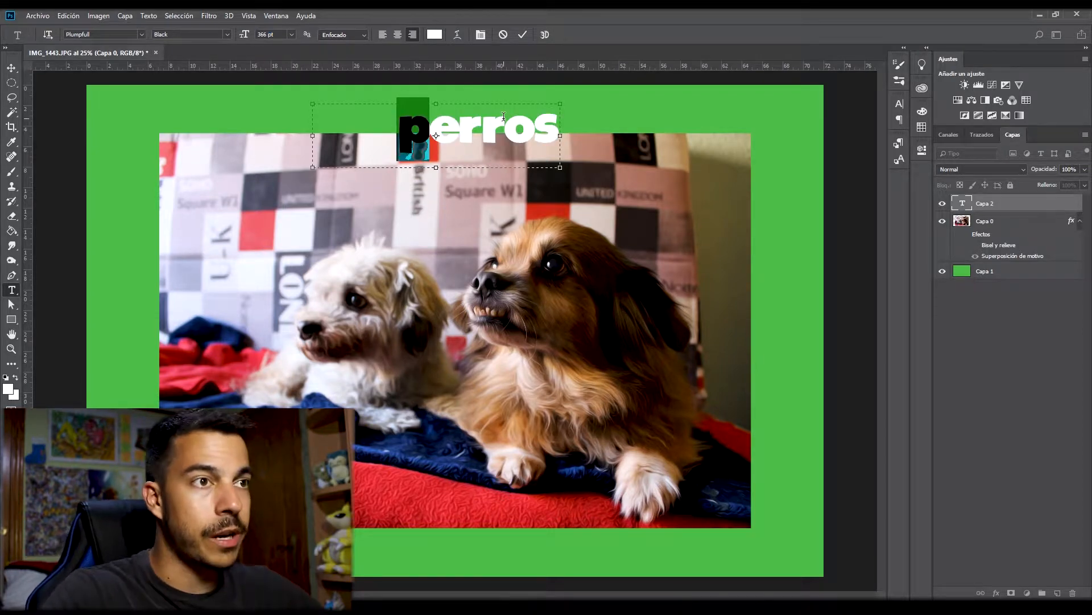
pyautogui.write('P')
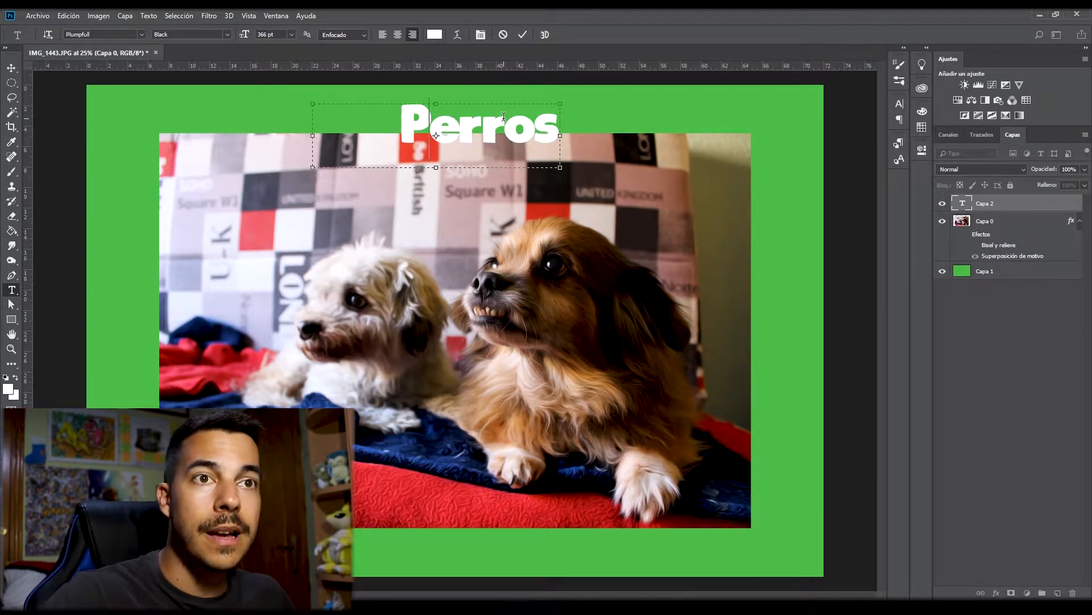
pyautogui.moveTo(475, 127); pyautogui.dragTo(439, 118)
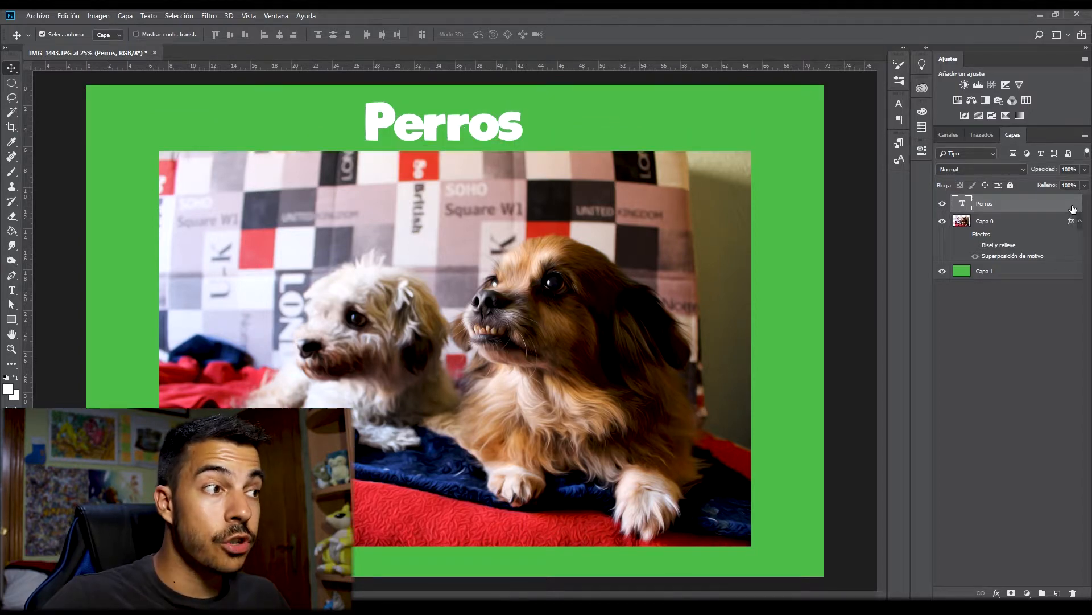
# - Add a black Trazo to the Perros text layer with Posición Exterior and Tamaño 20 px
pyautogui.doubleClick(1073, 209)
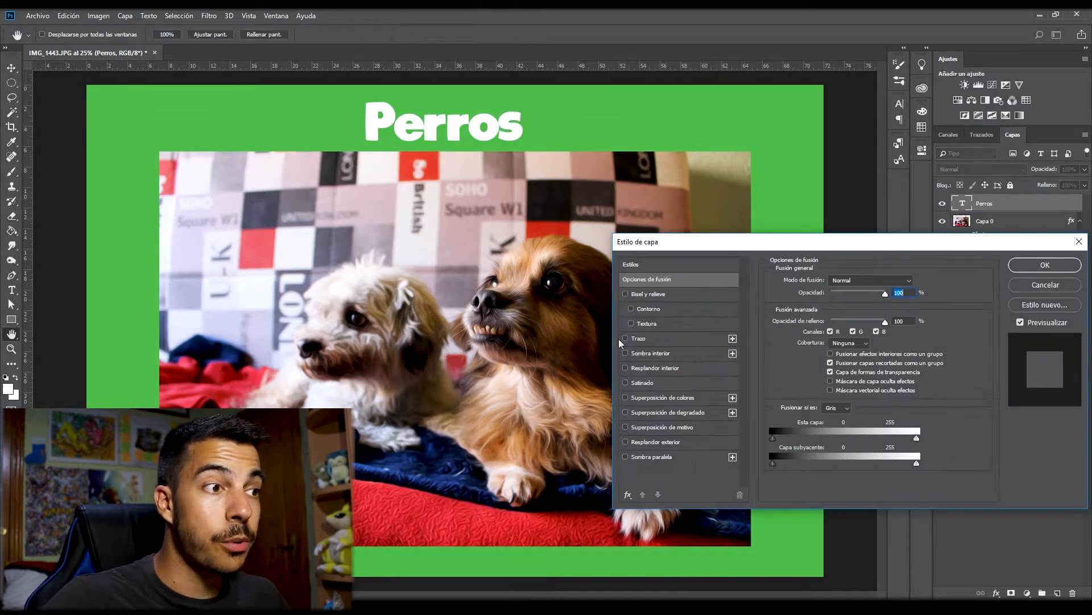
pyautogui.click(626, 338)
pyautogui.click(640, 339)
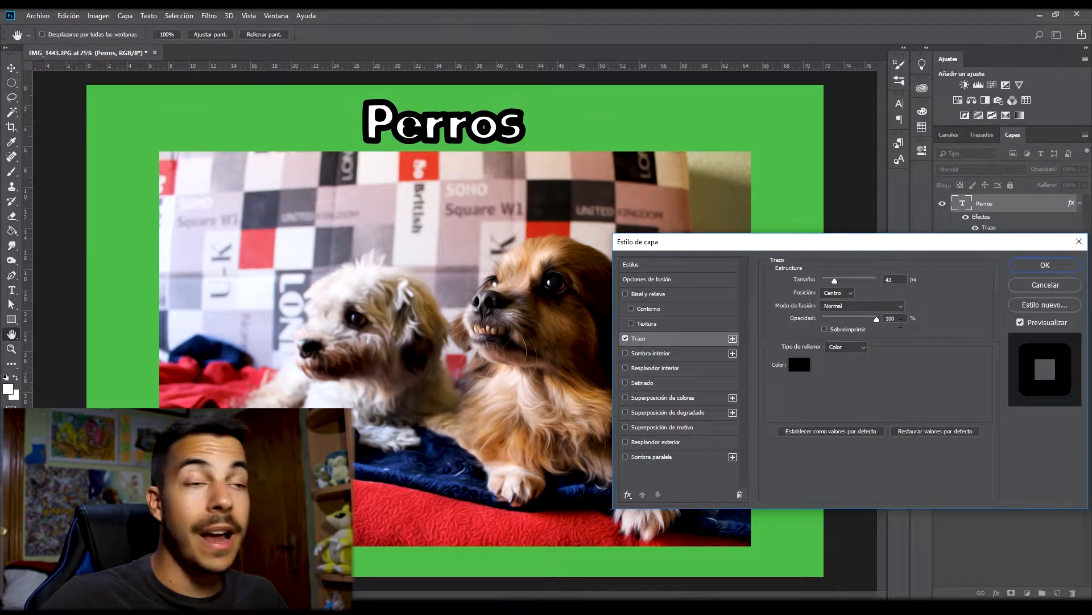
pyautogui.click(846, 293)
pyautogui.click(835, 294)
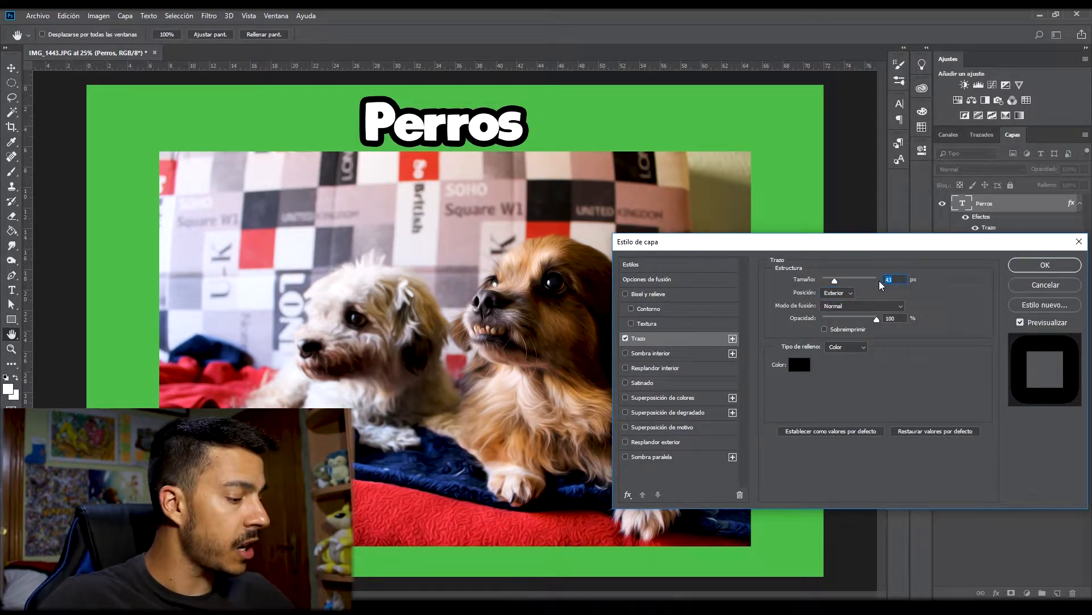
pyautogui.write('20')
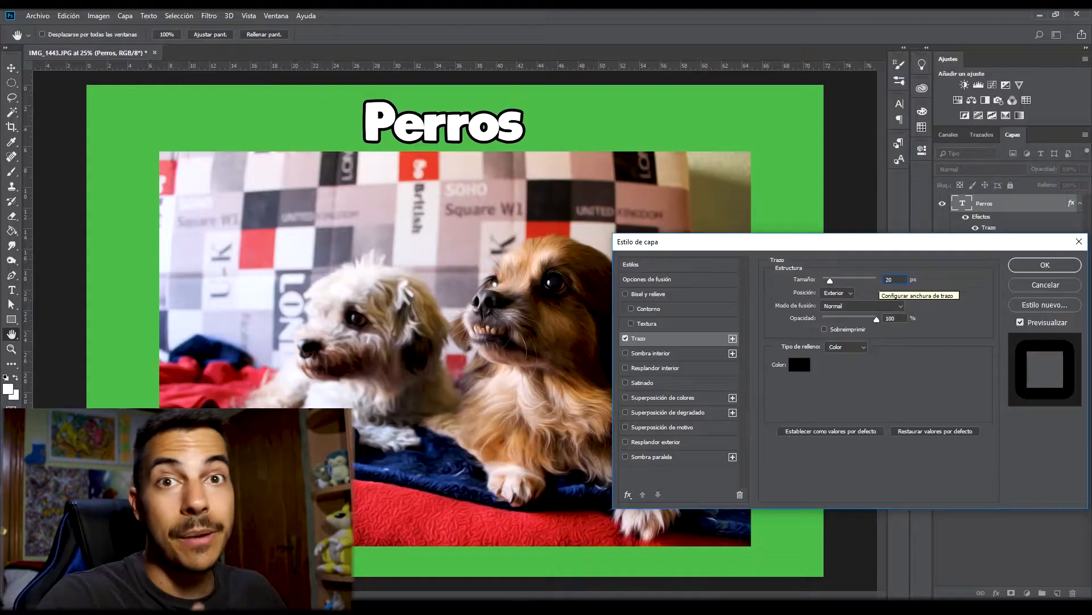
# - Enable Sombra paralela on the Perros layer with Tamaño 70 px and Extensión about 30 %
pyautogui.click(651, 457)
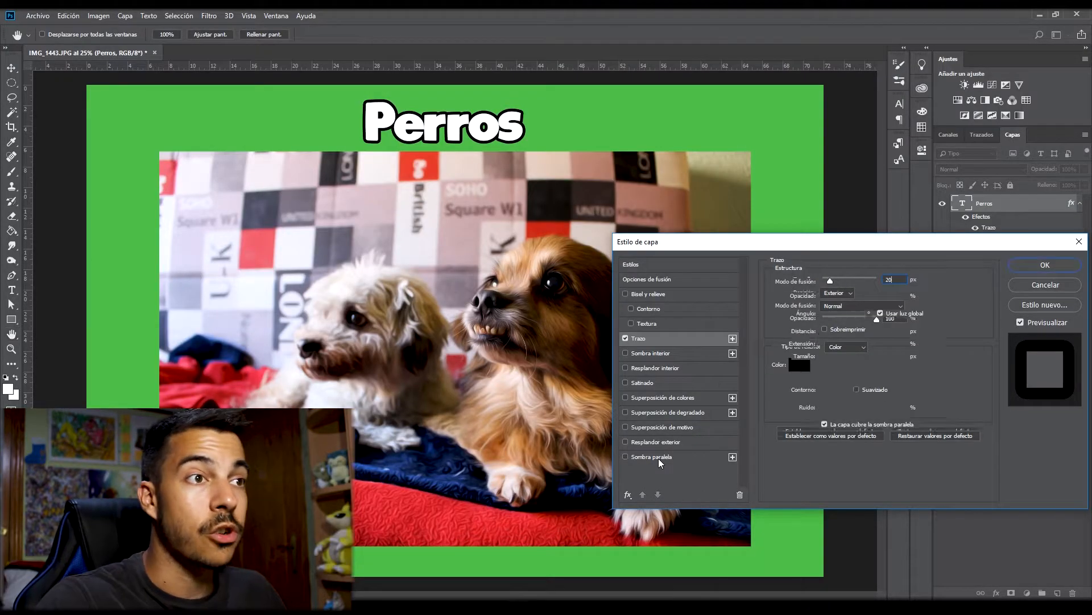
pyautogui.moveTo(834, 356); pyautogui.dragTo(839, 344)
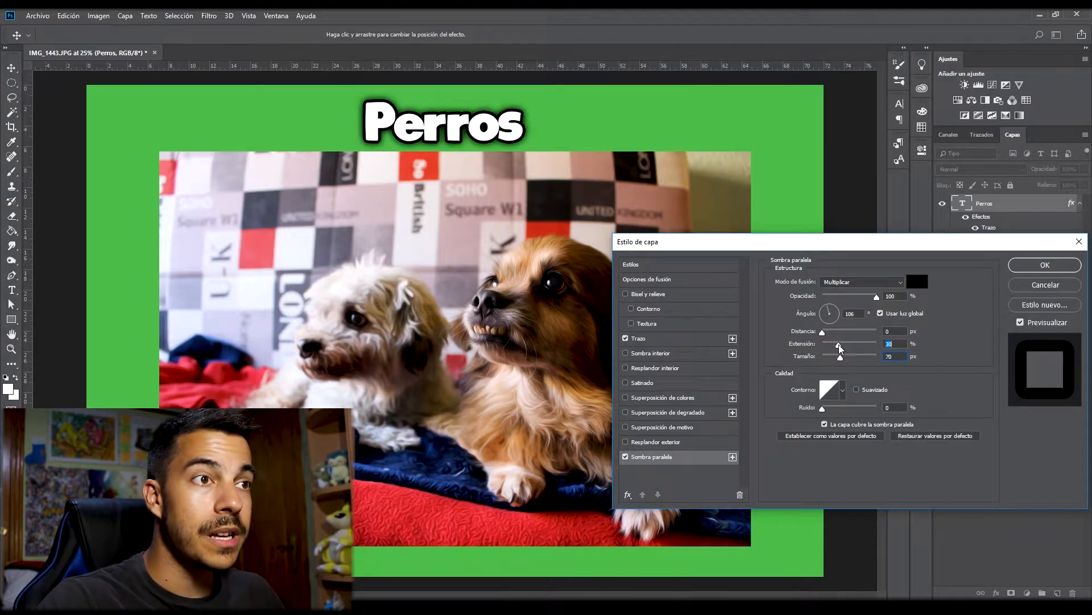
# - Try a red Superposición de colores at 100 % opacity on the Perros text
pyautogui.click(663, 398)
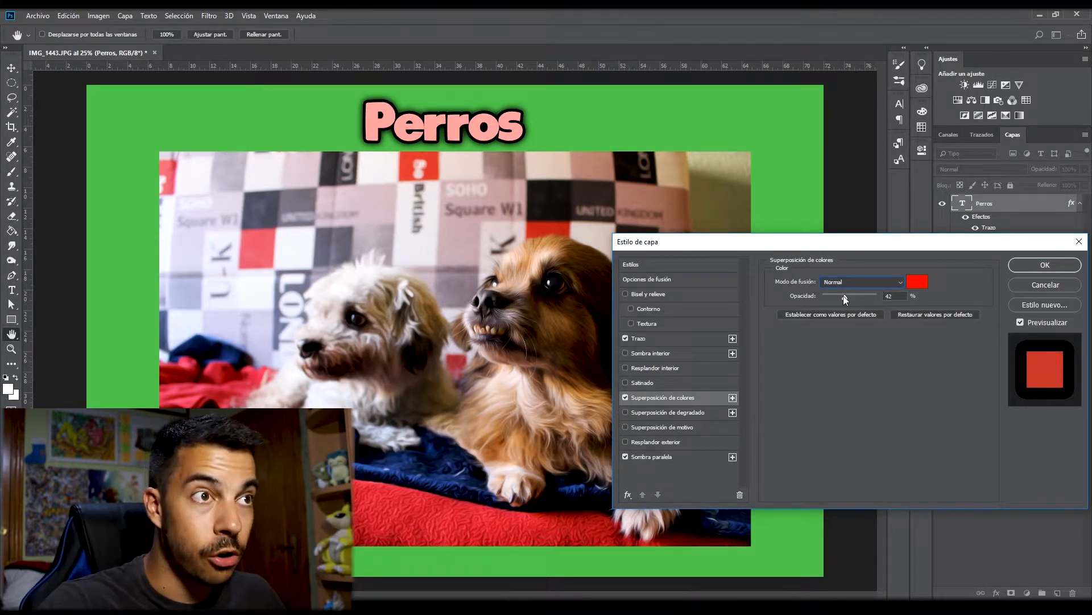
pyautogui.moveTo(843, 295); pyautogui.dragTo(912, 289)
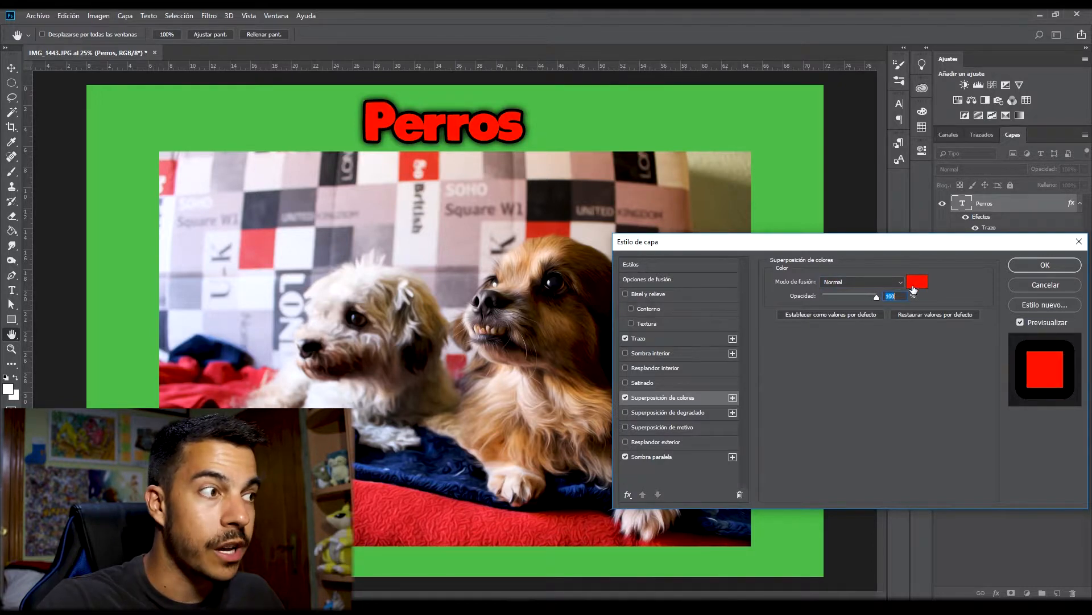
pyautogui.click(913, 288)
# - Try Superposición de degradado at 100 % opacity with the orange and yellow preset on the text, and turn the overlay off
pyautogui.click(660, 413)
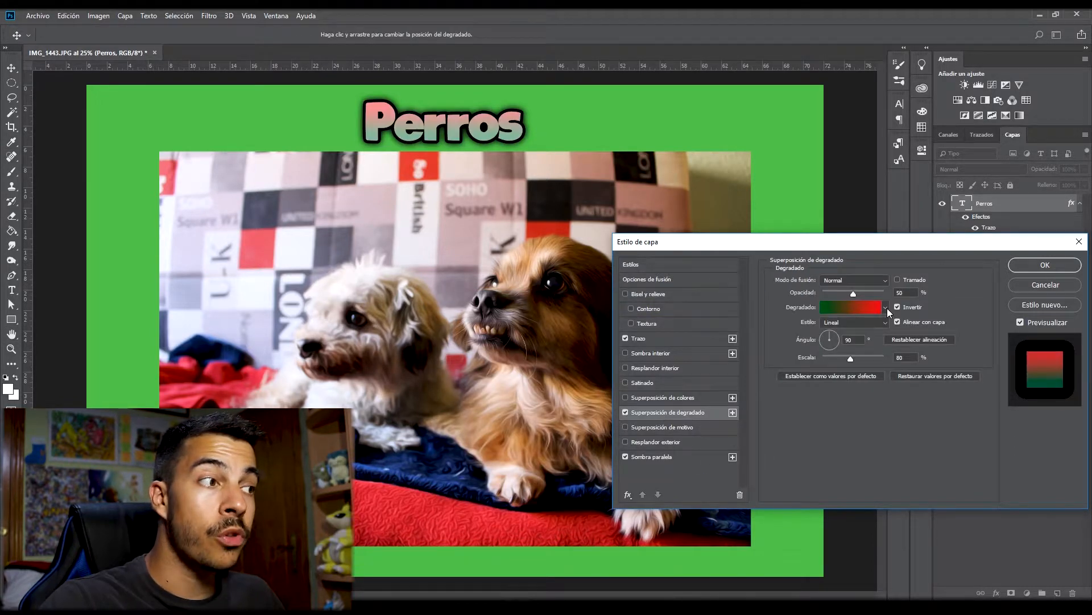
pyautogui.moveTo(855, 295); pyautogui.dragTo(884, 293)
pyautogui.click(863, 307)
pyautogui.click(961, 216)
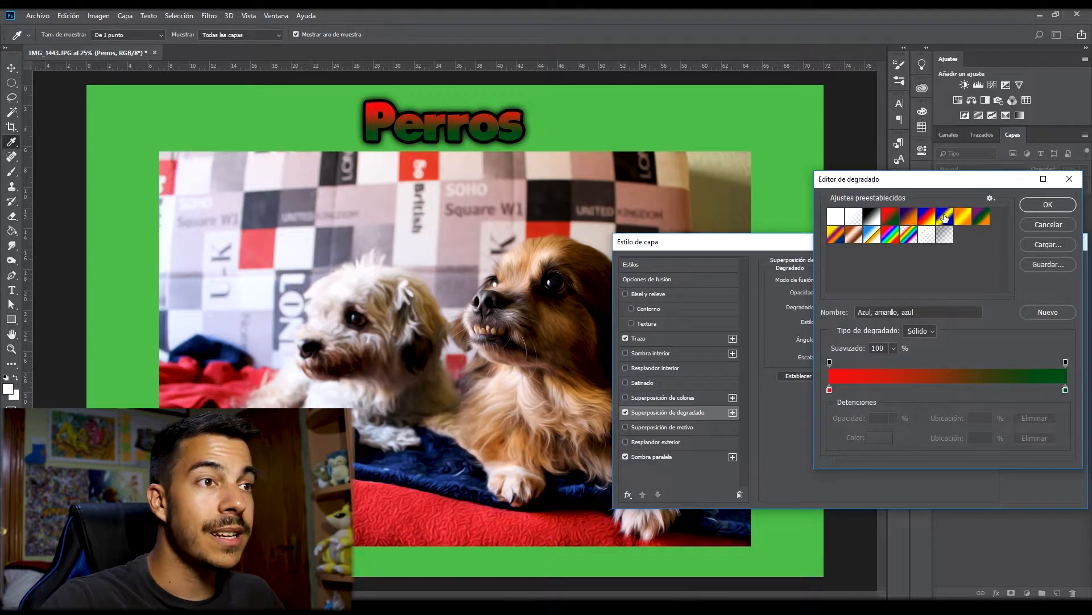
pyautogui.click(1048, 204)
pyautogui.click(625, 412)
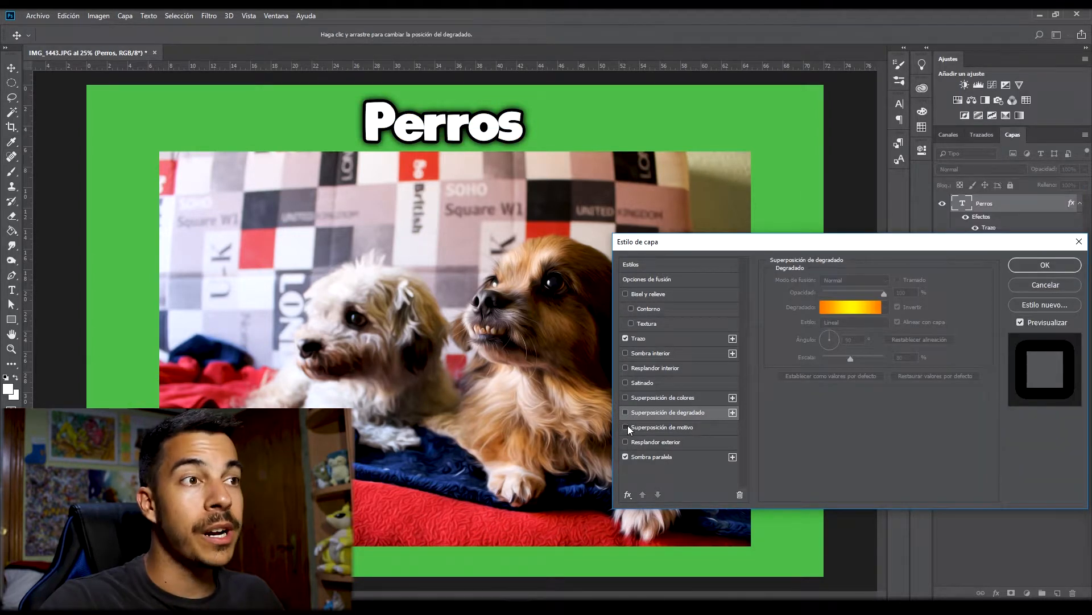
# - Enable Superposición de motivo on the Perros text and try the mottled orange and the tan textured patterns
pyautogui.click(627, 426)
pyautogui.click(648, 425)
pyautogui.click(859, 318)
pyautogui.click(837, 354)
pyautogui.click(871, 354)
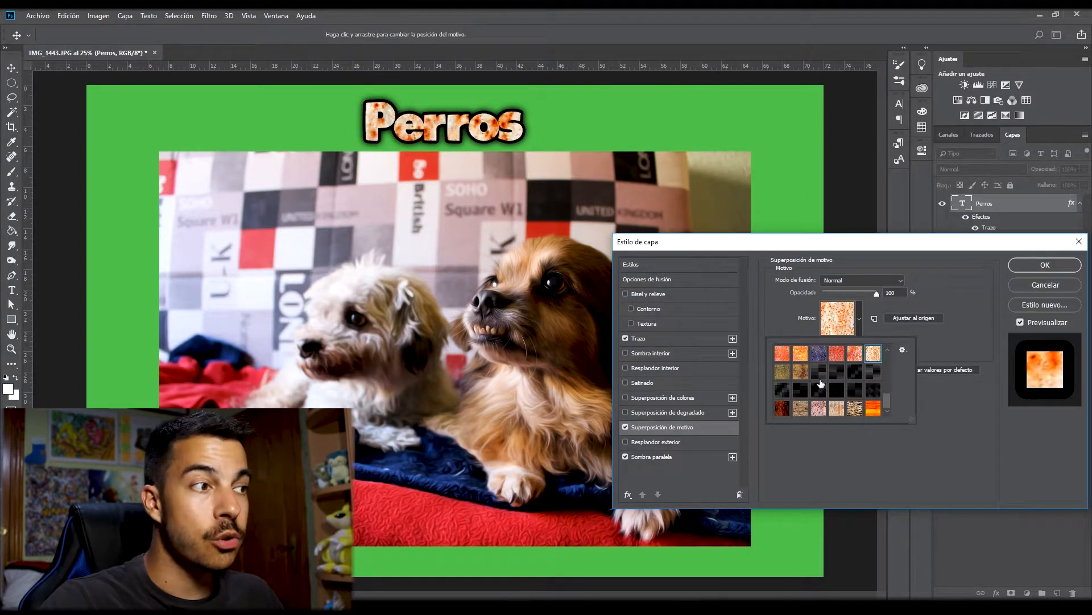
pyautogui.scroll(3, 822, 383)
pyautogui.click(831, 354)
pyautogui.scroll(2, 827, 374)
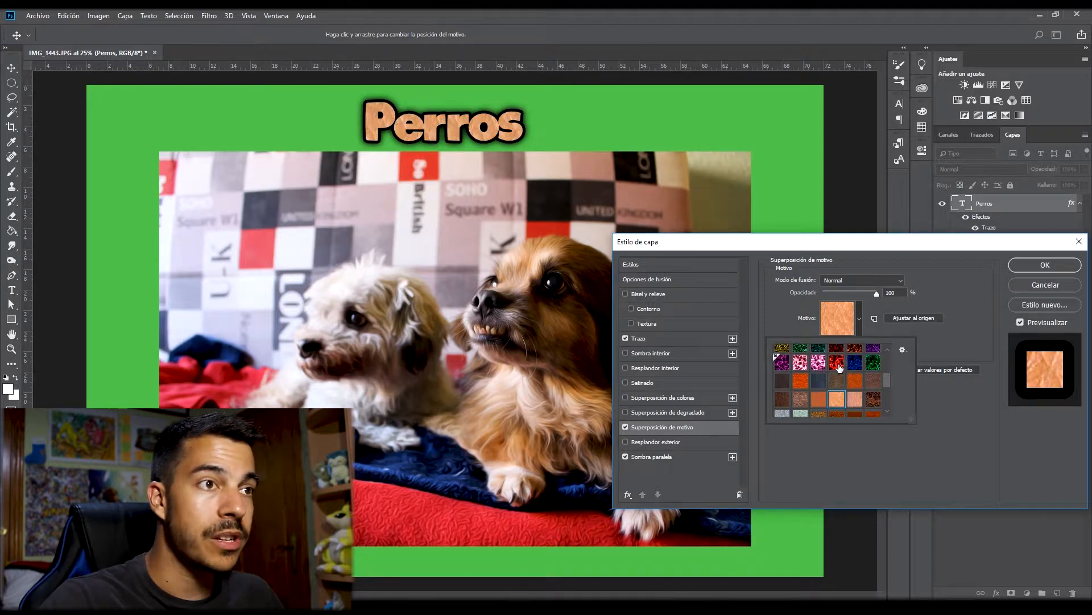
# - Choose the white pattern with black dots for the text's overlay, soften it with reduced opacity, and accept the layer styles
pyautogui.click(837, 364)
pyautogui.scroll(3, 835, 367)
pyautogui.click(817, 354)
pyautogui.doubleClick(835, 371)
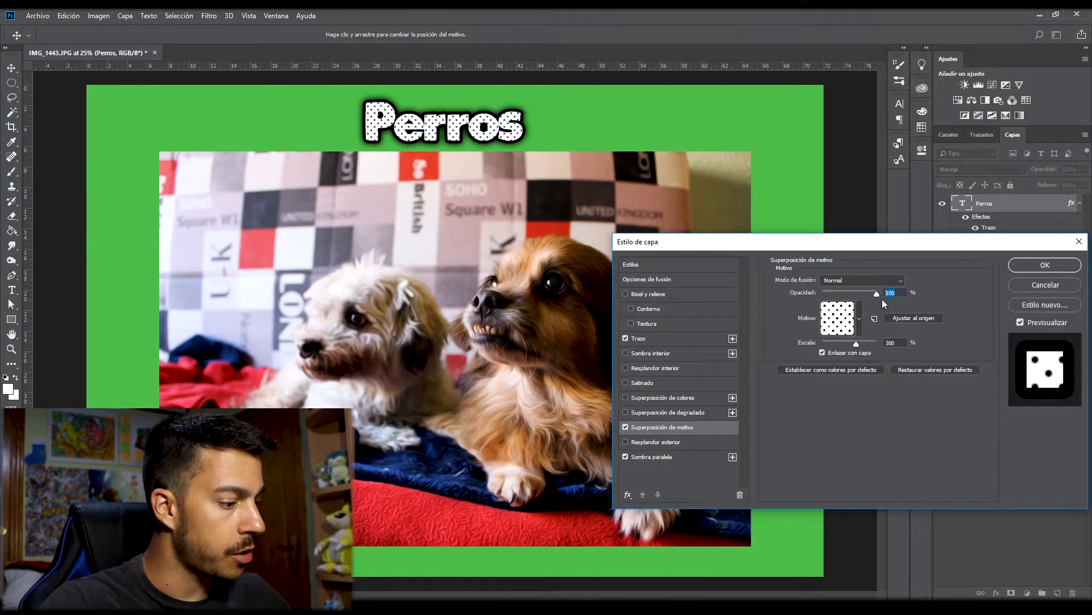
pyautogui.press('Return')
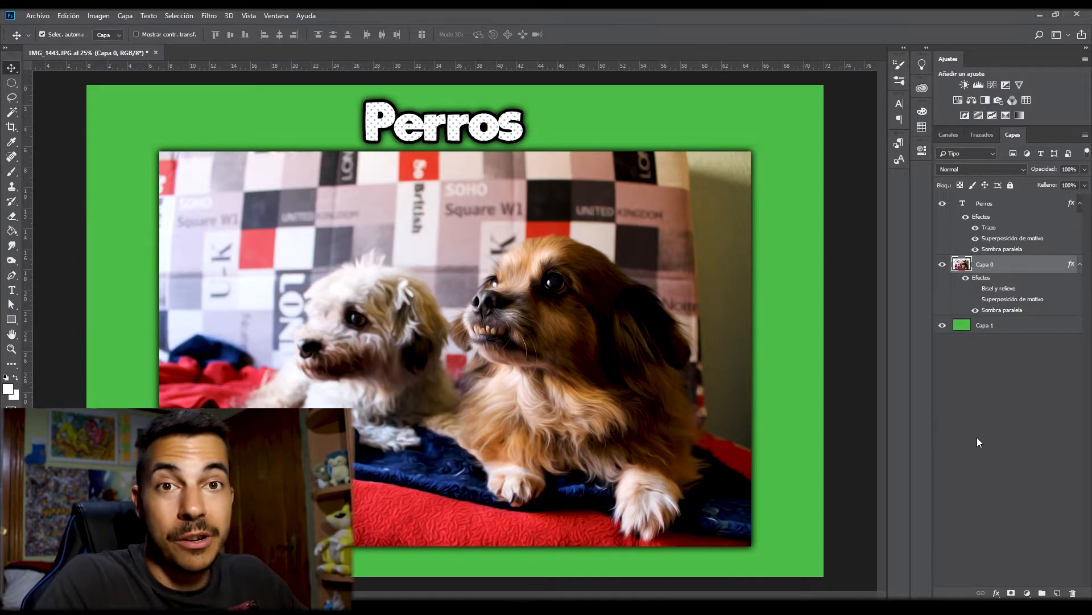
# - Select the Perros text layer and view its available layer options
pyautogui.rightClick(1041, 207)
pyautogui.click(941, 115)
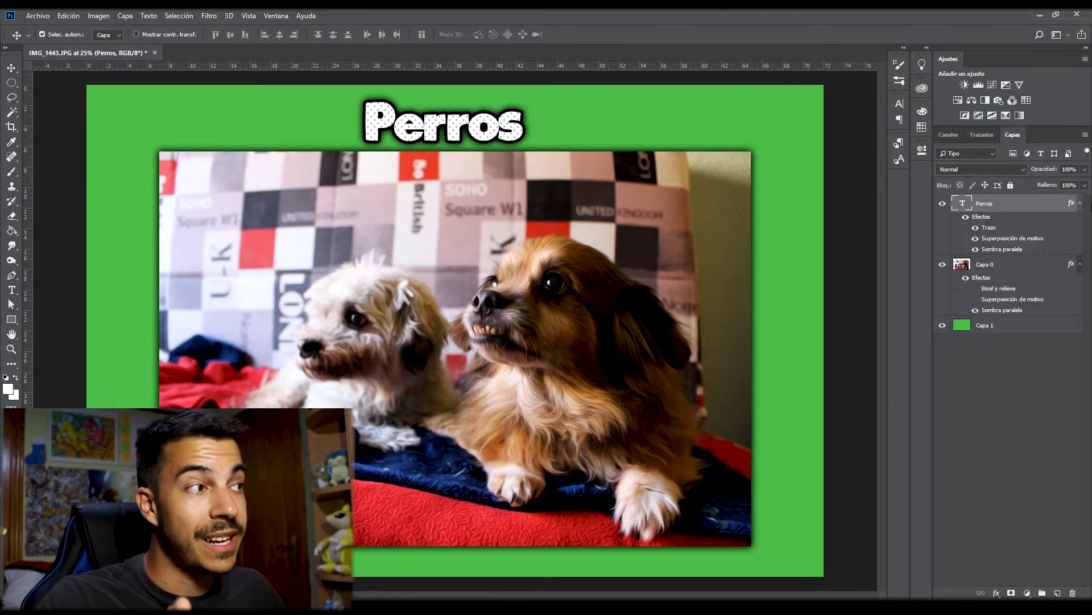